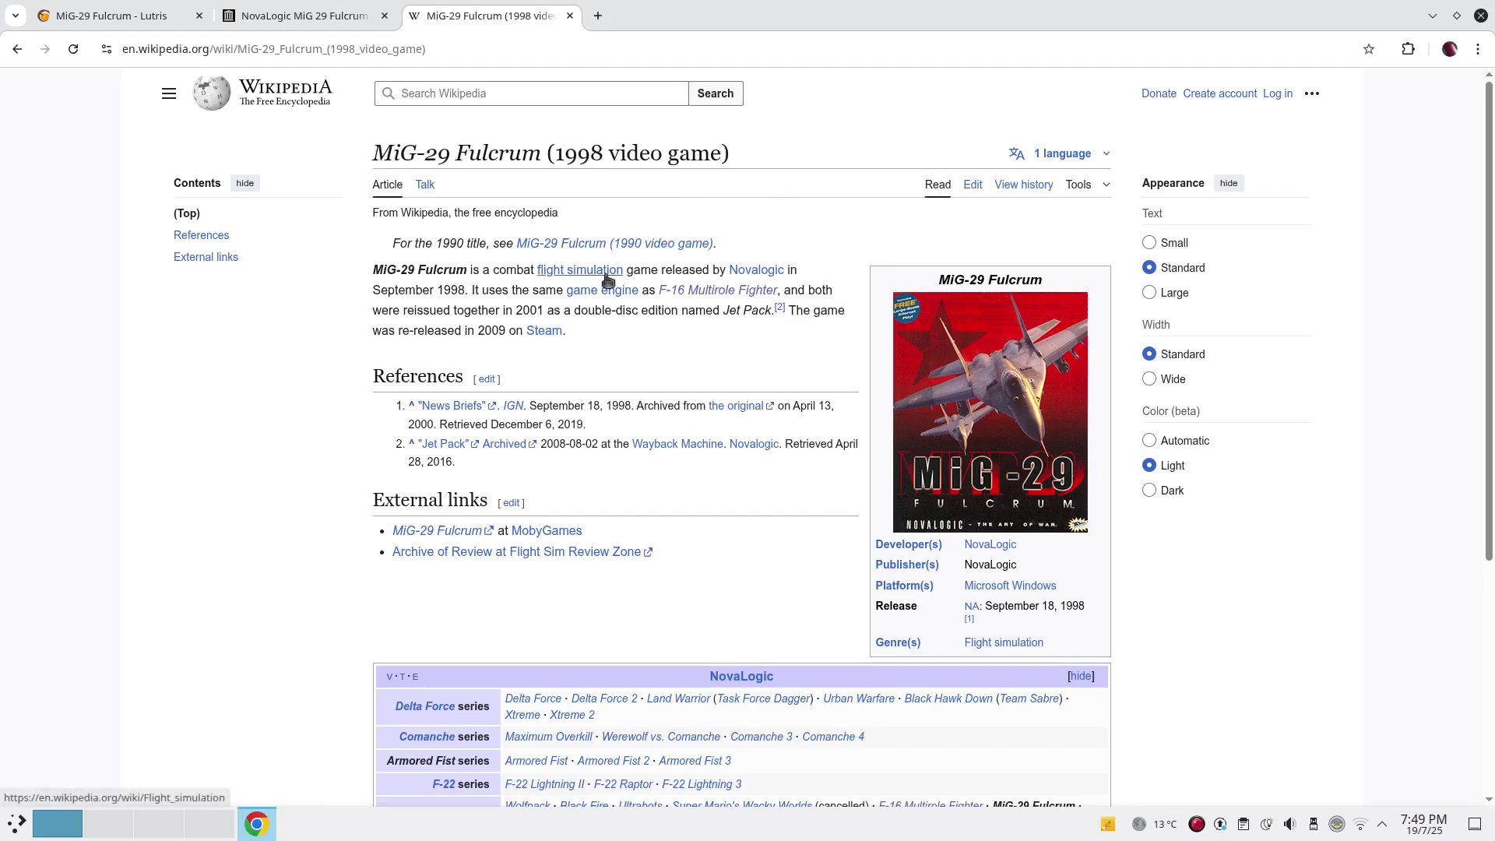
Bring up the lutris.net homepage in Chrome, keeping the MiG-29 Fulcrum Wikipedia article open
{"action": "mouse_move", "coordinate": [774, 278]}
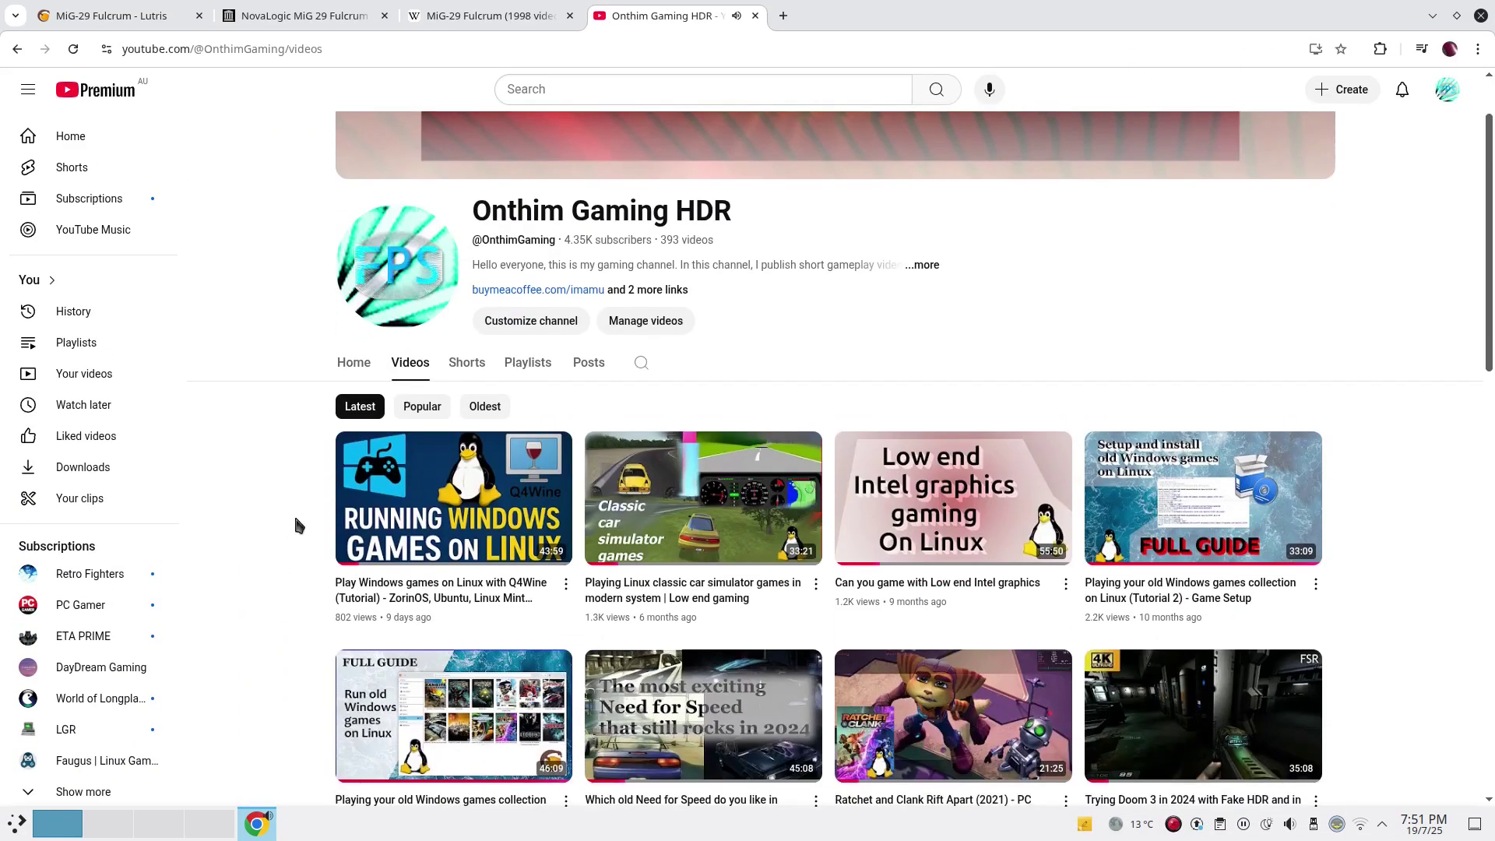
{"action": "mouse_move", "coordinate": [431, 496]}
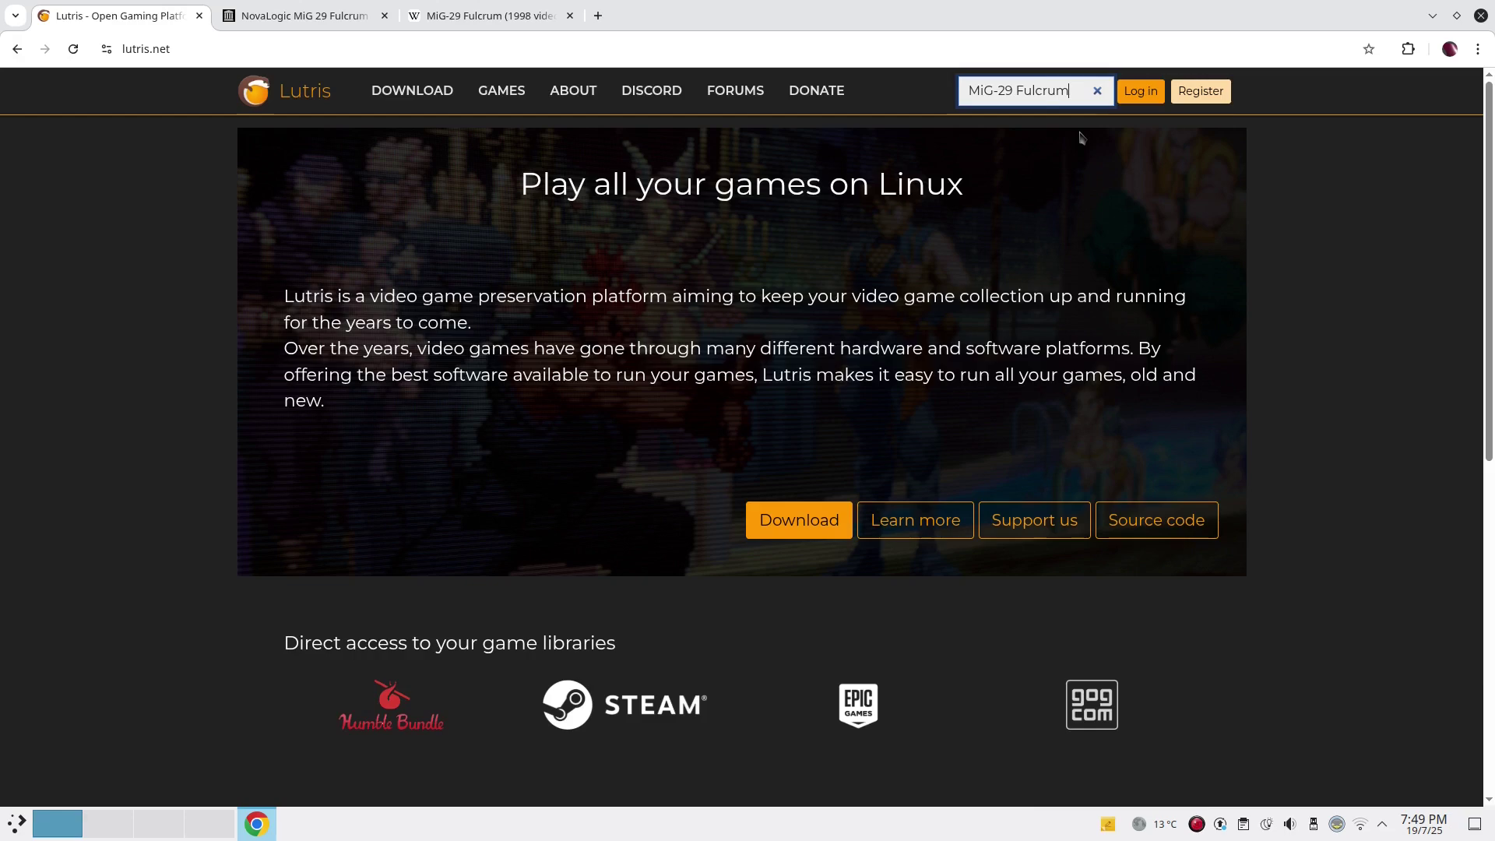
Submit the website search, open the MiG-29 Fulcrum game page, and launch Lutris
{"action": "key", "text": "Return"}
{"action": "left_click", "coordinate": [432, 213]}
{"action": "key", "text": "super"}
{"action": "type", "text": "lu"}
{"action": "key", "text": "Return"}
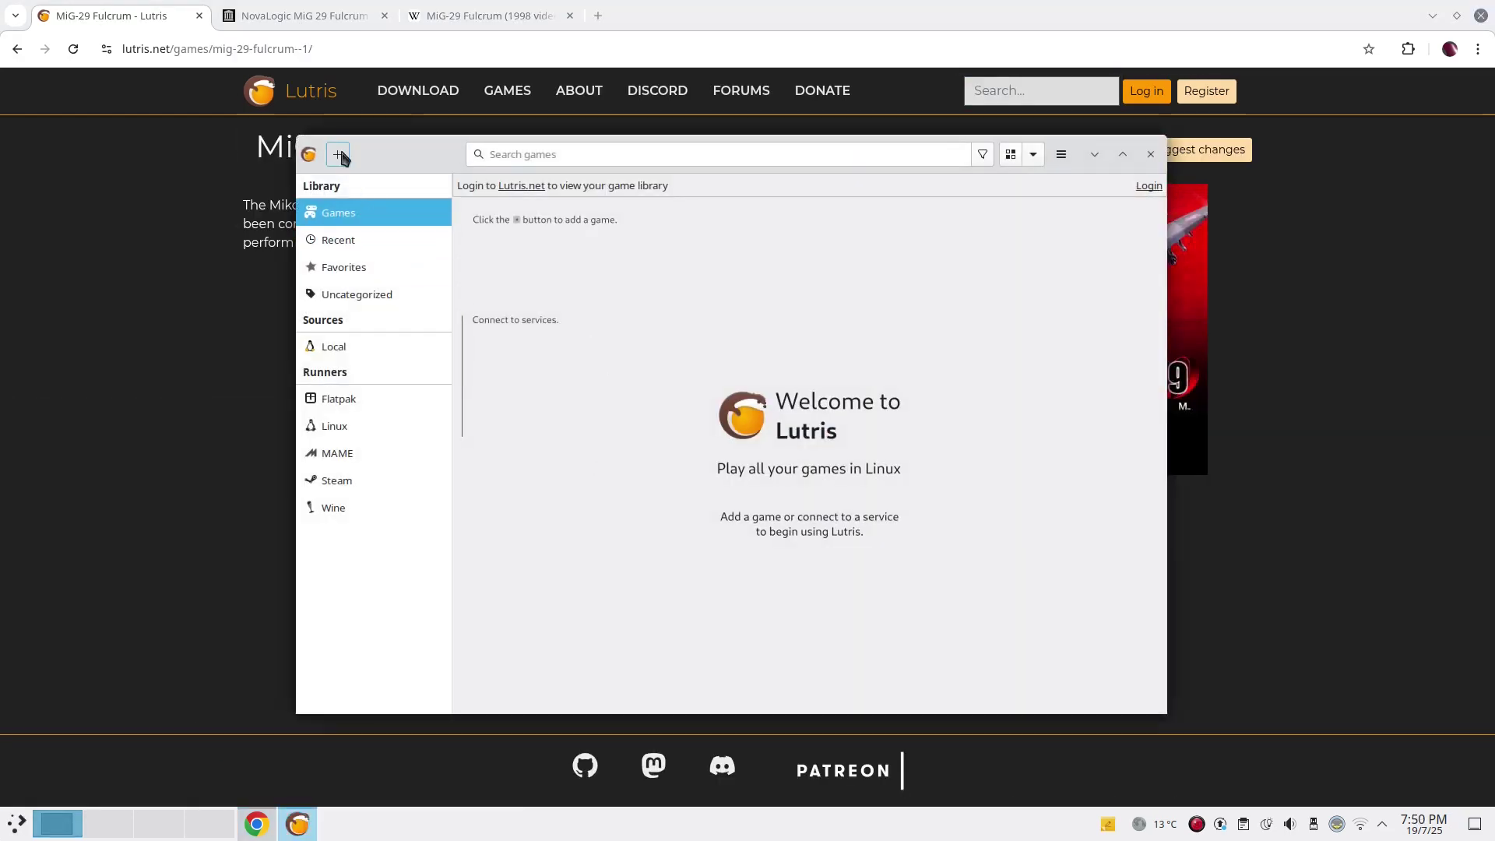
Search Lutris.net installers for 'MiG' and scroll through the 152 results
{"action": "left_click", "coordinate": [338, 152]}
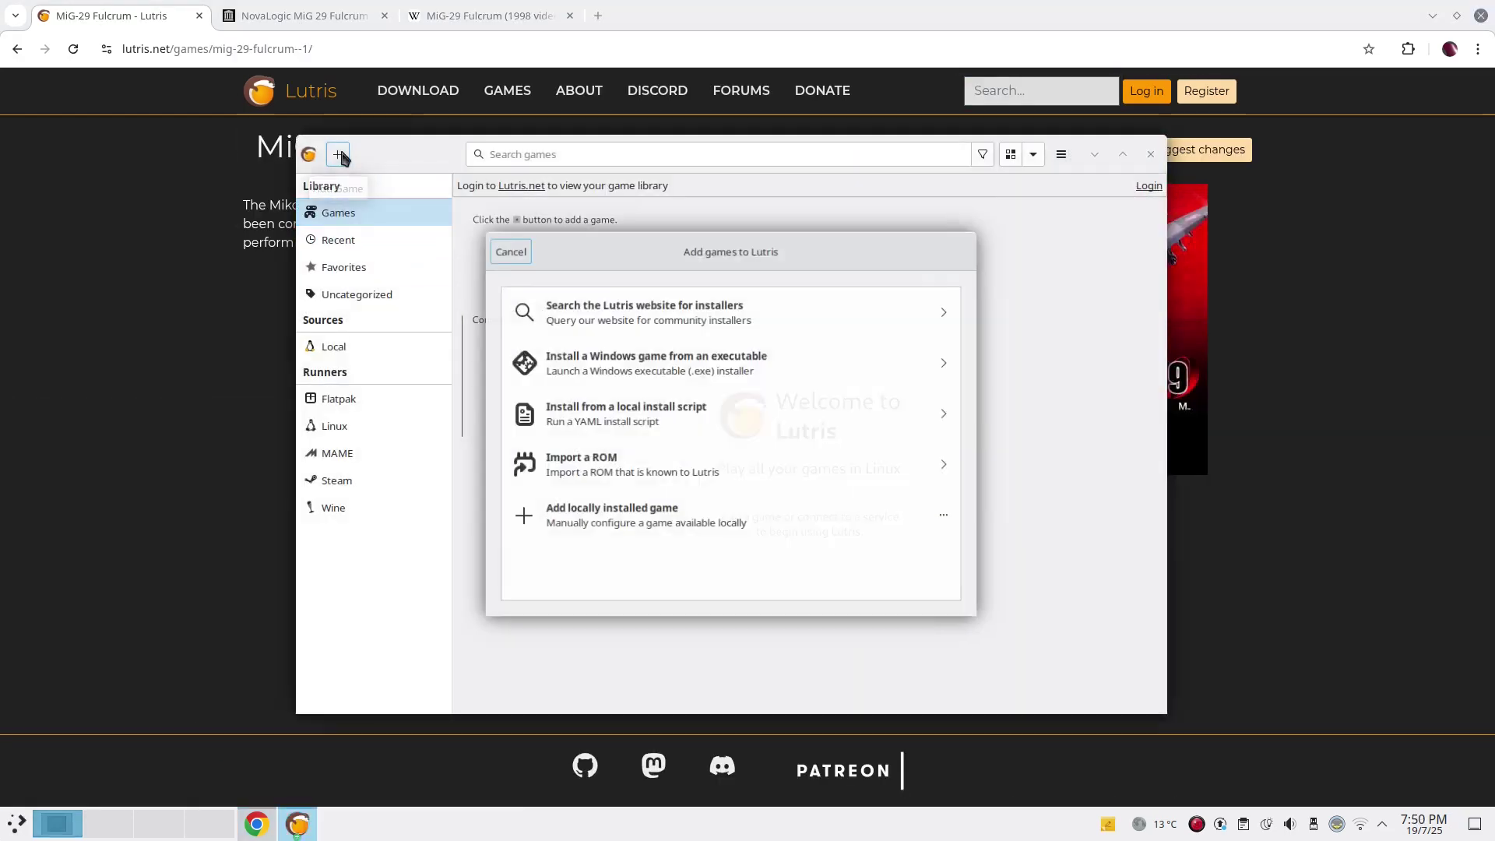
{"action": "left_click", "coordinate": [735, 333]}
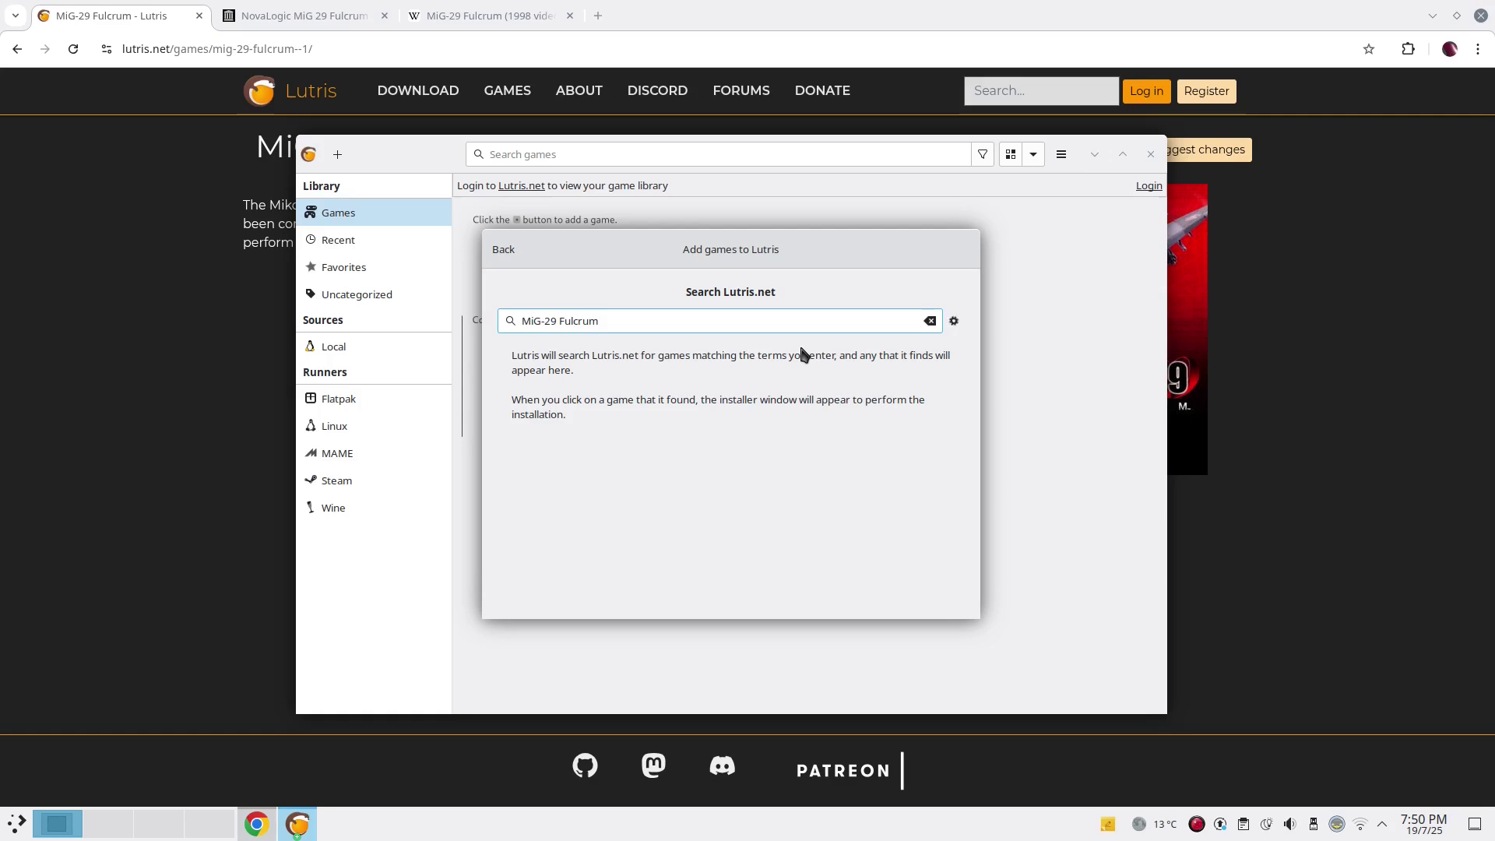
{"action": "double_click", "coordinate": [658, 324]}
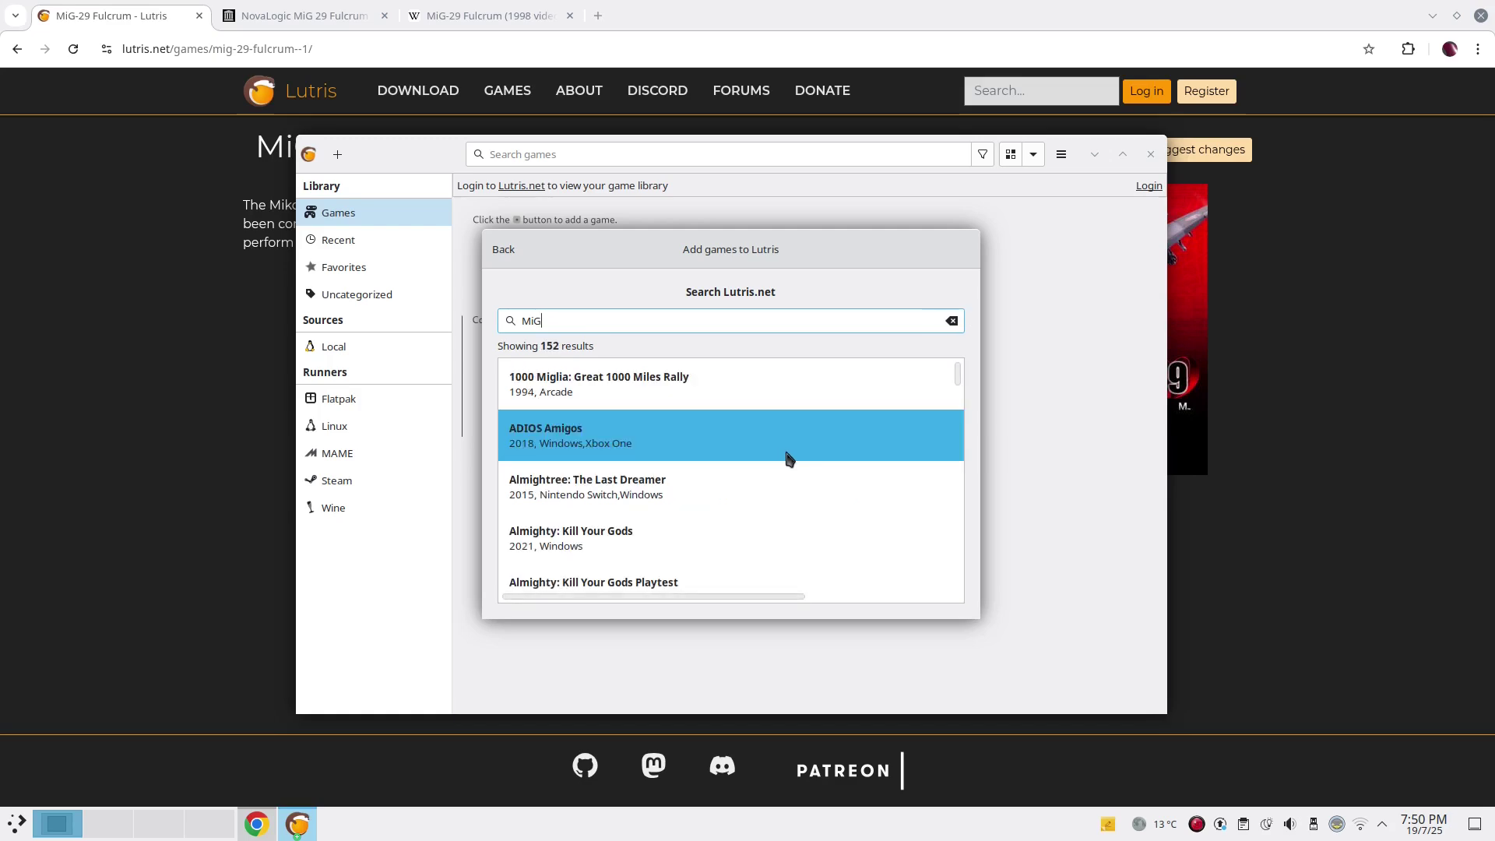
{"action": "scroll", "coordinate": [798, 448], "scroll_direction": "down", "scroll_amount": 10}
{"action": "scroll", "coordinate": [799, 447], "scroll_direction": "down", "scroll_amount": 15}
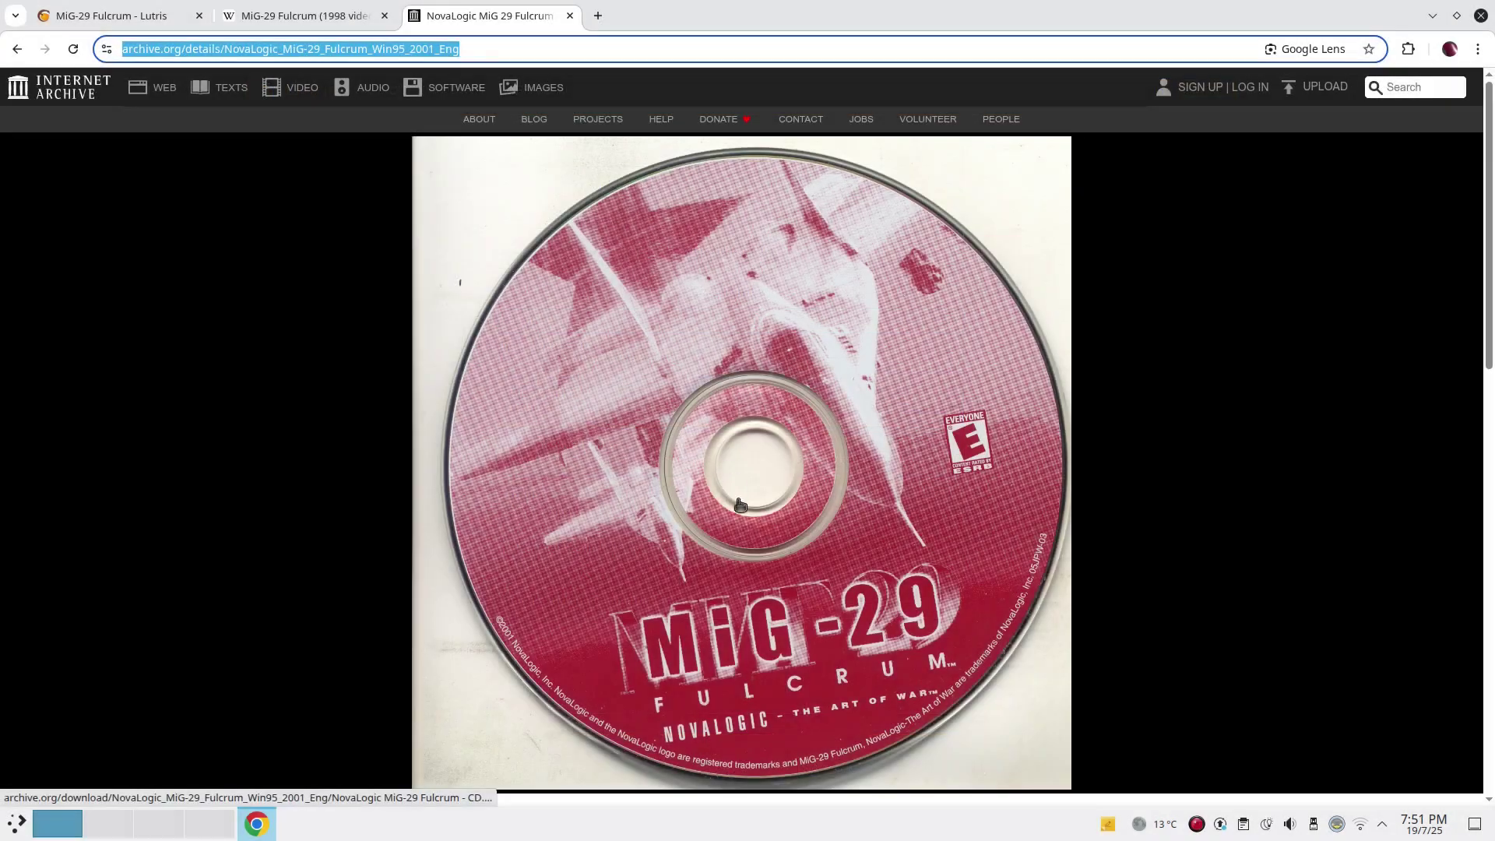
Scroll the NovaLogic MiG 29 Fulcrum (Win95)(2001)(Eng) page down to its 667.8M ISO image download
{"action": "scroll", "coordinate": [740, 505], "scroll_direction": "down", "scroll_amount": 6}
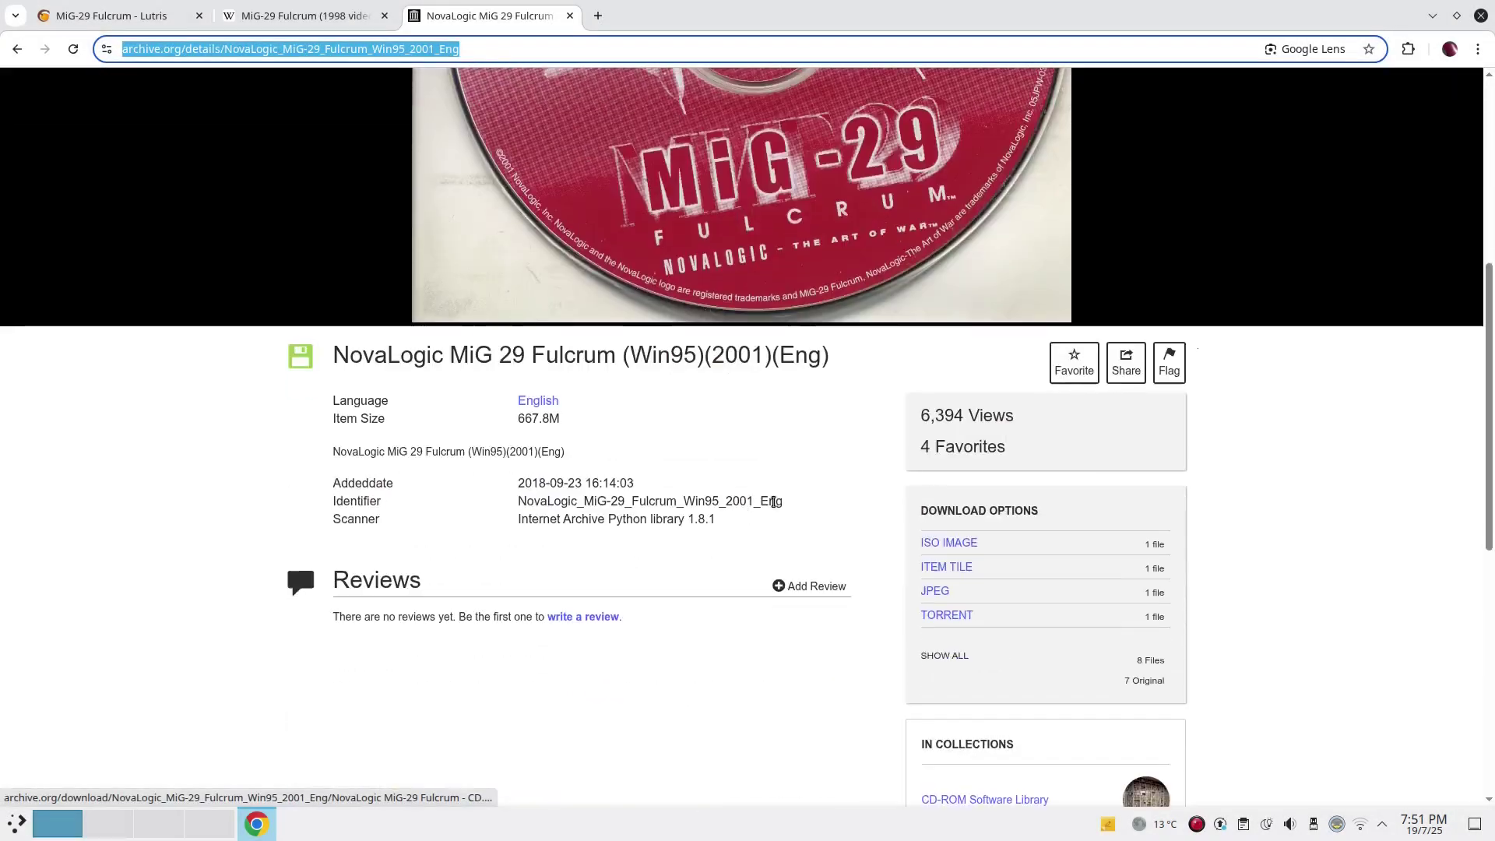
{"action": "double_click", "coordinate": [634, 498]}
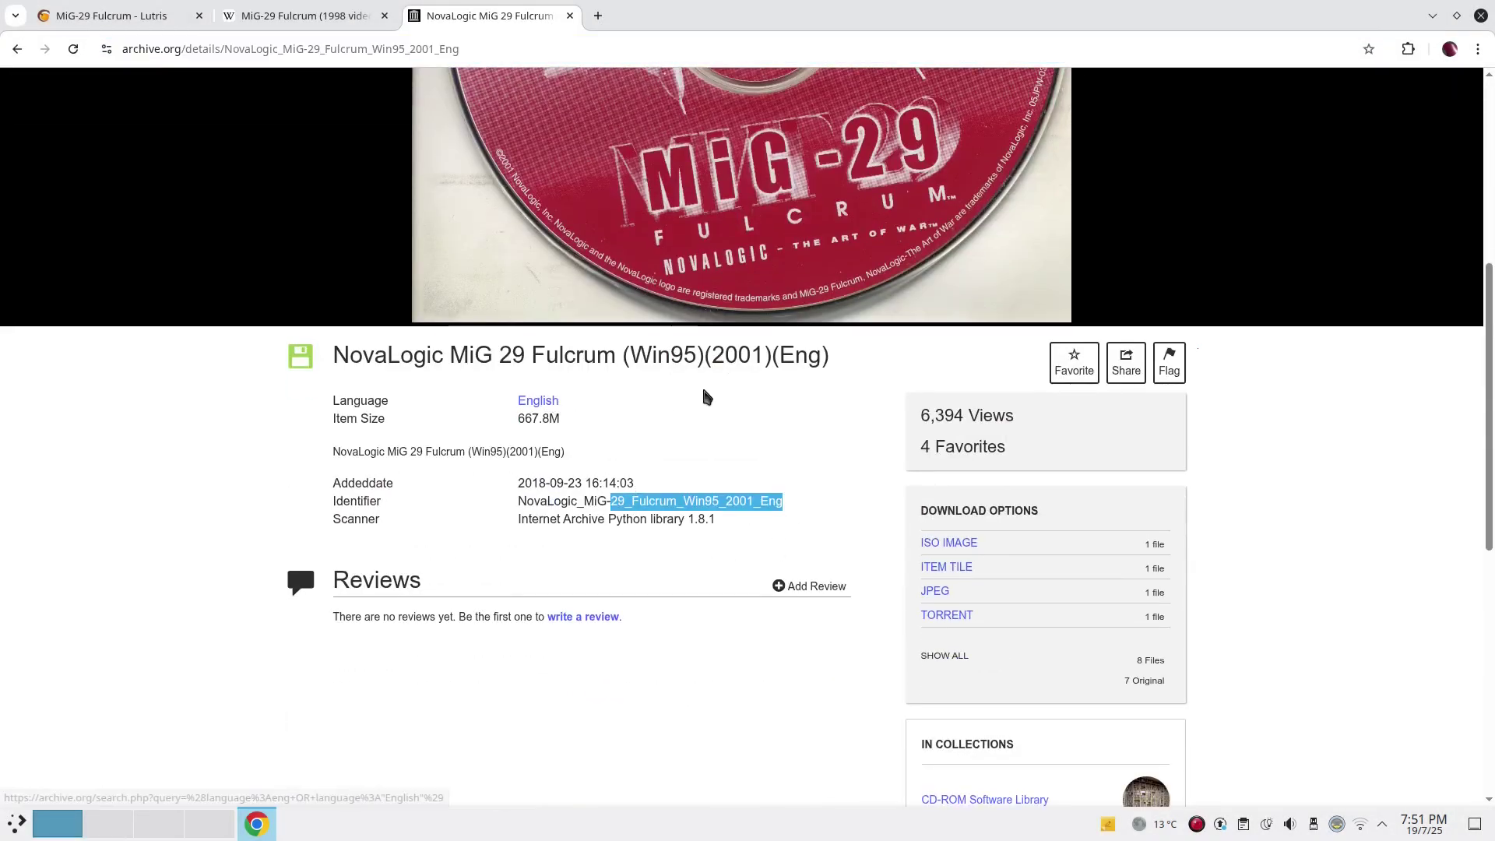
{"action": "double_click", "coordinate": [744, 355]}
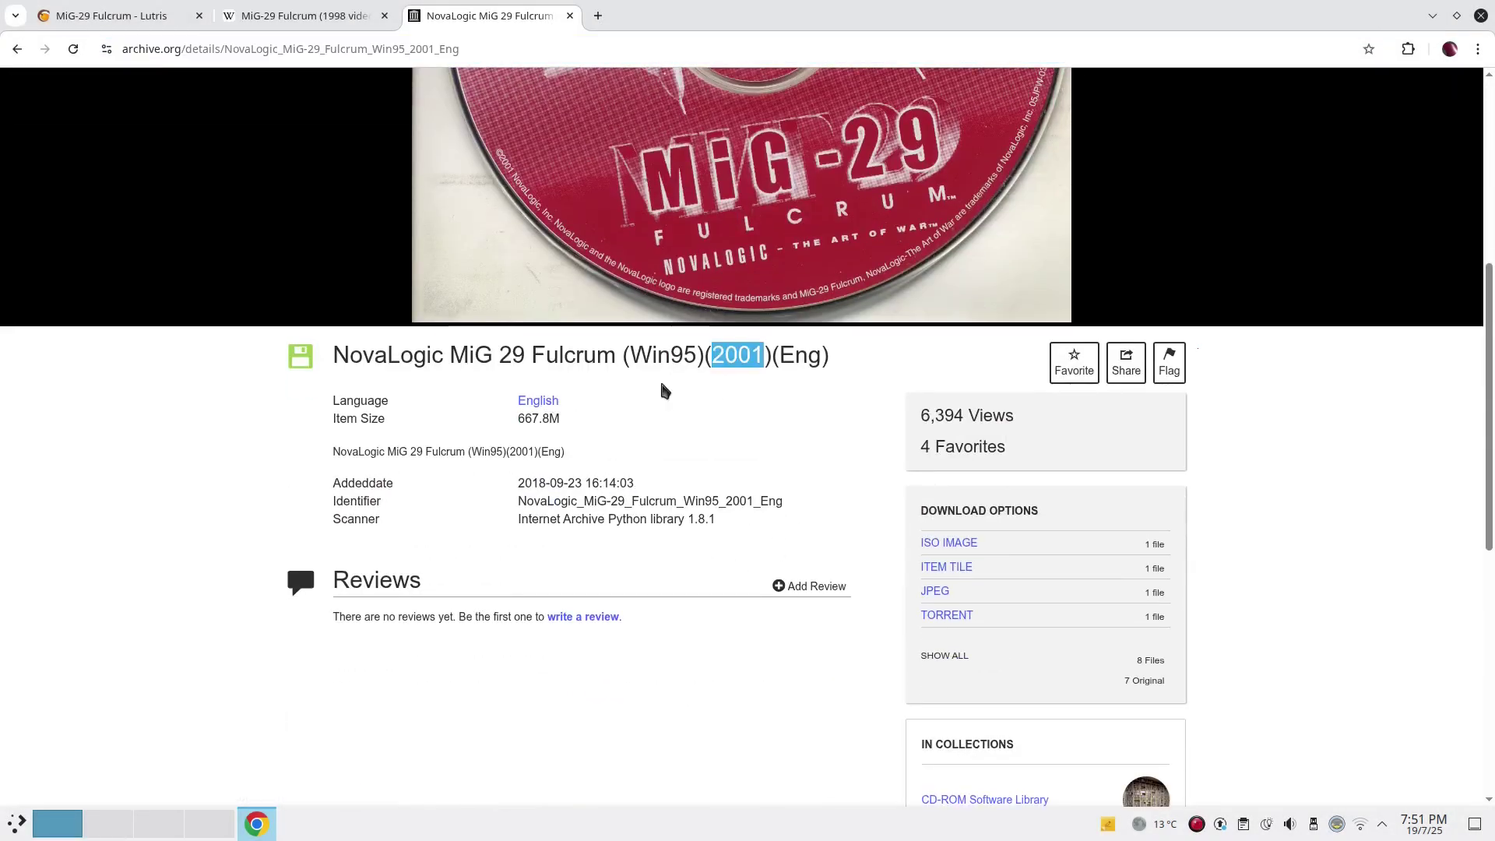
{"action": "left_click", "coordinate": [799, 566]}
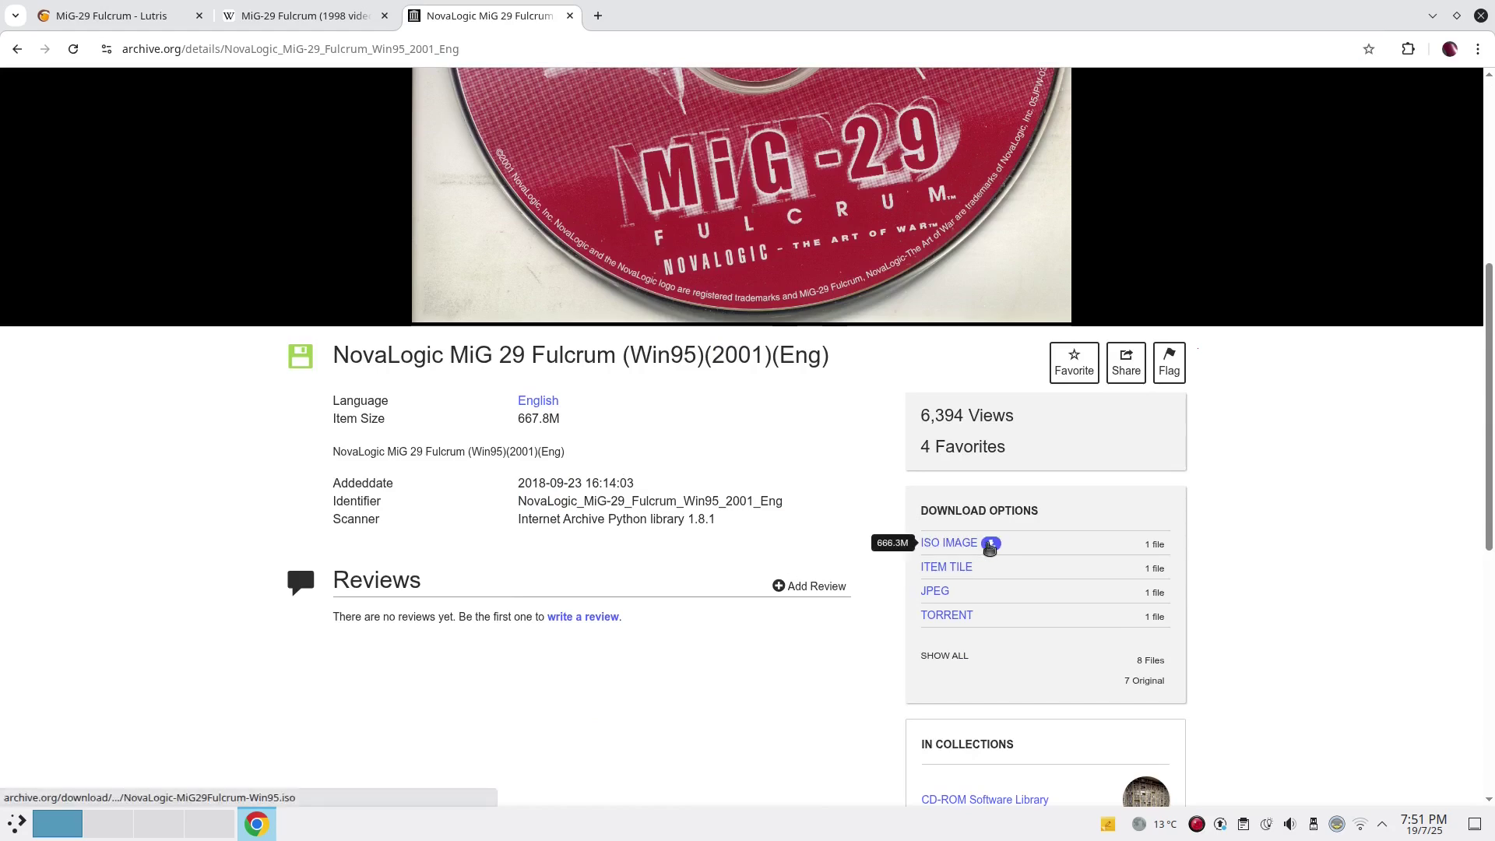
Open Downloads and inspect the virtual drive's loaded F16 image and mount options
{"action": "key", "text": "super+e"}
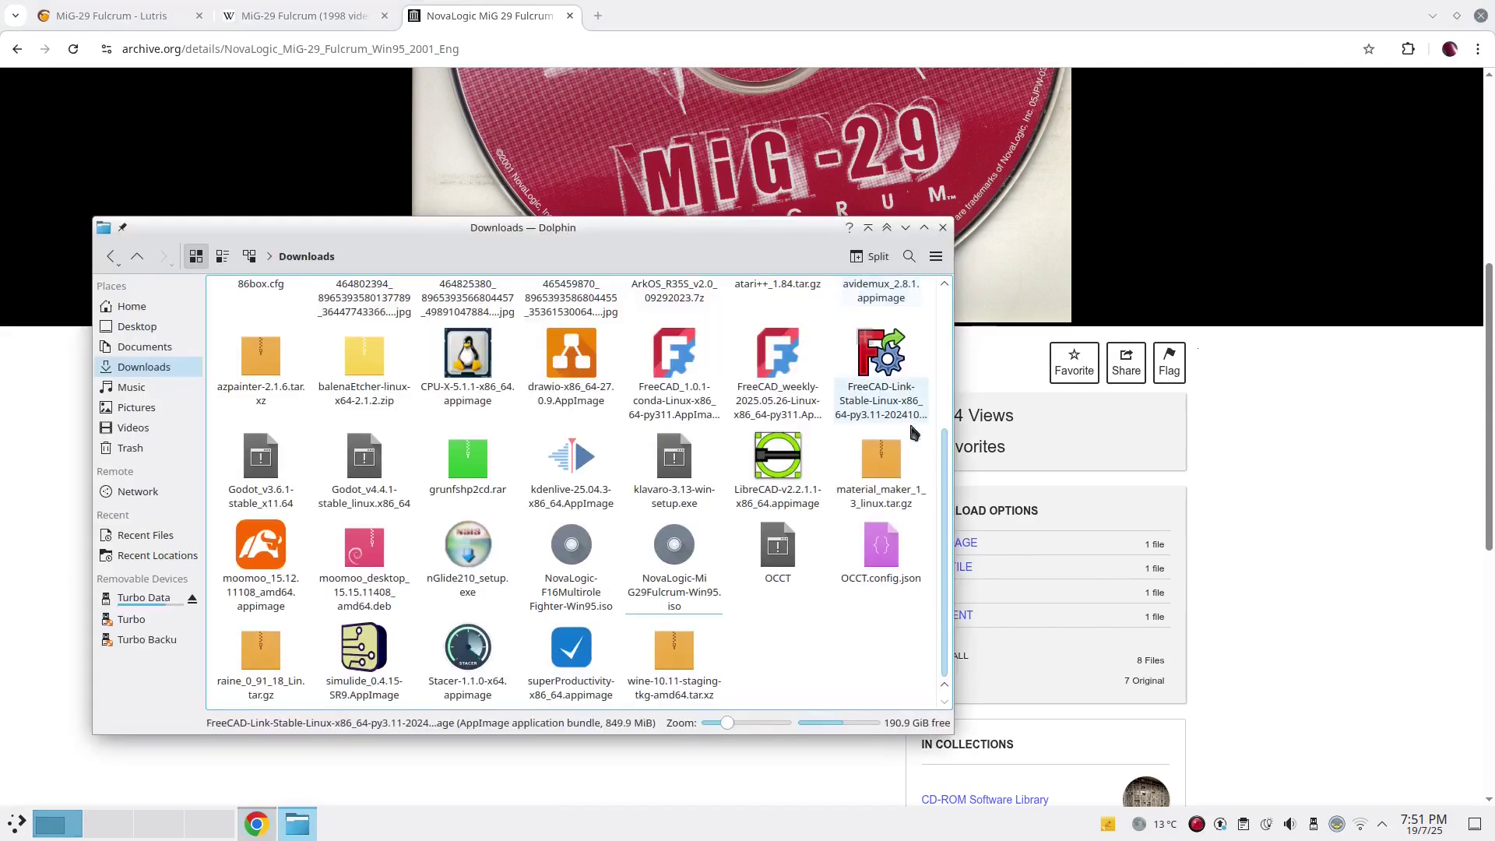
{"action": "left_click", "coordinate": [580, 611]}
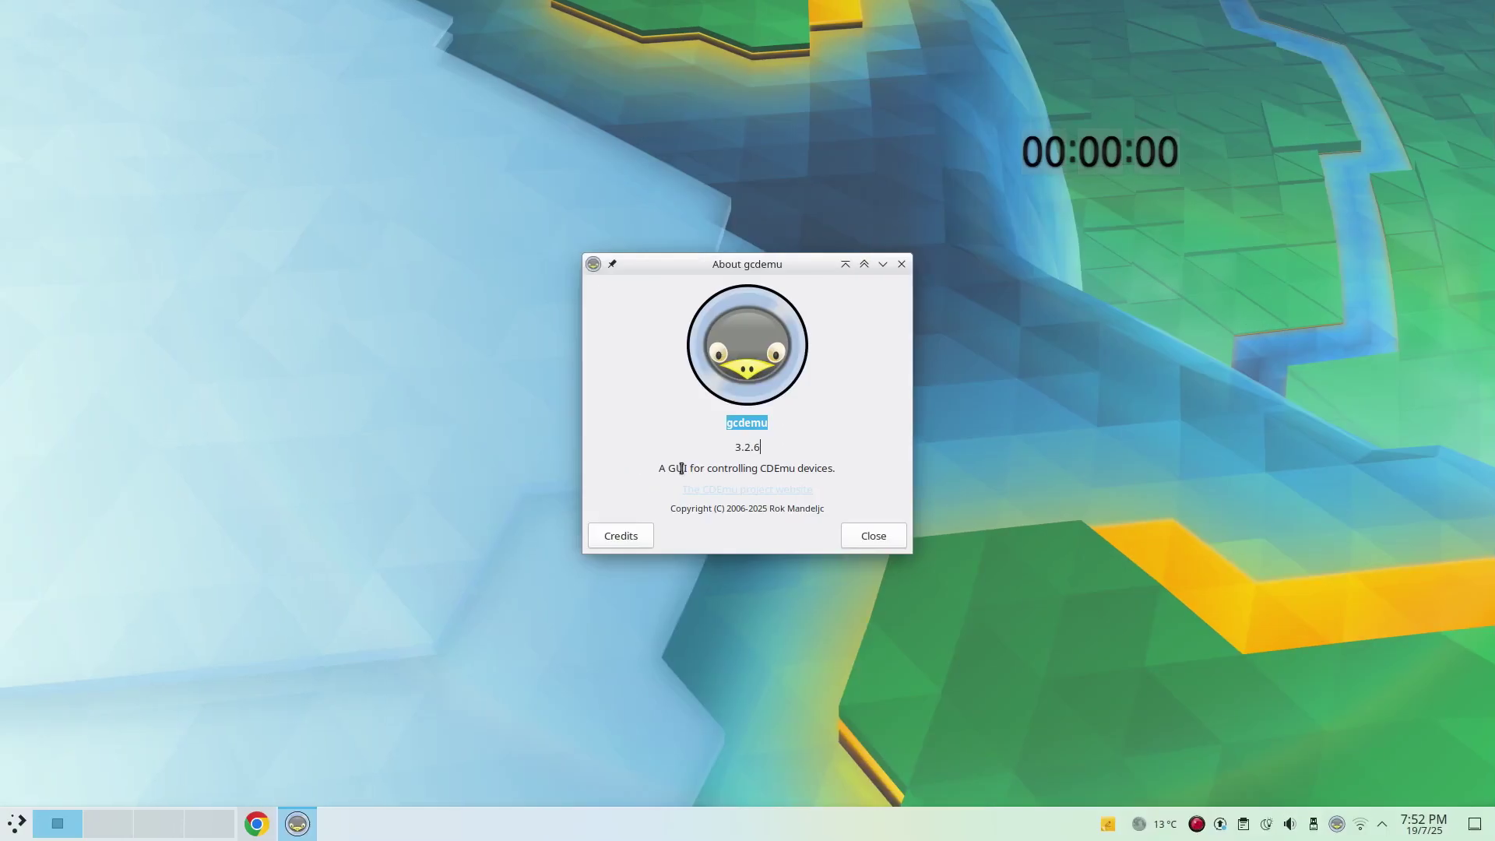
{"action": "left_click_drag", "start_coordinate": [667, 468], "coordinate": [857, 482]}
{"action": "left_click", "coordinate": [874, 471]}
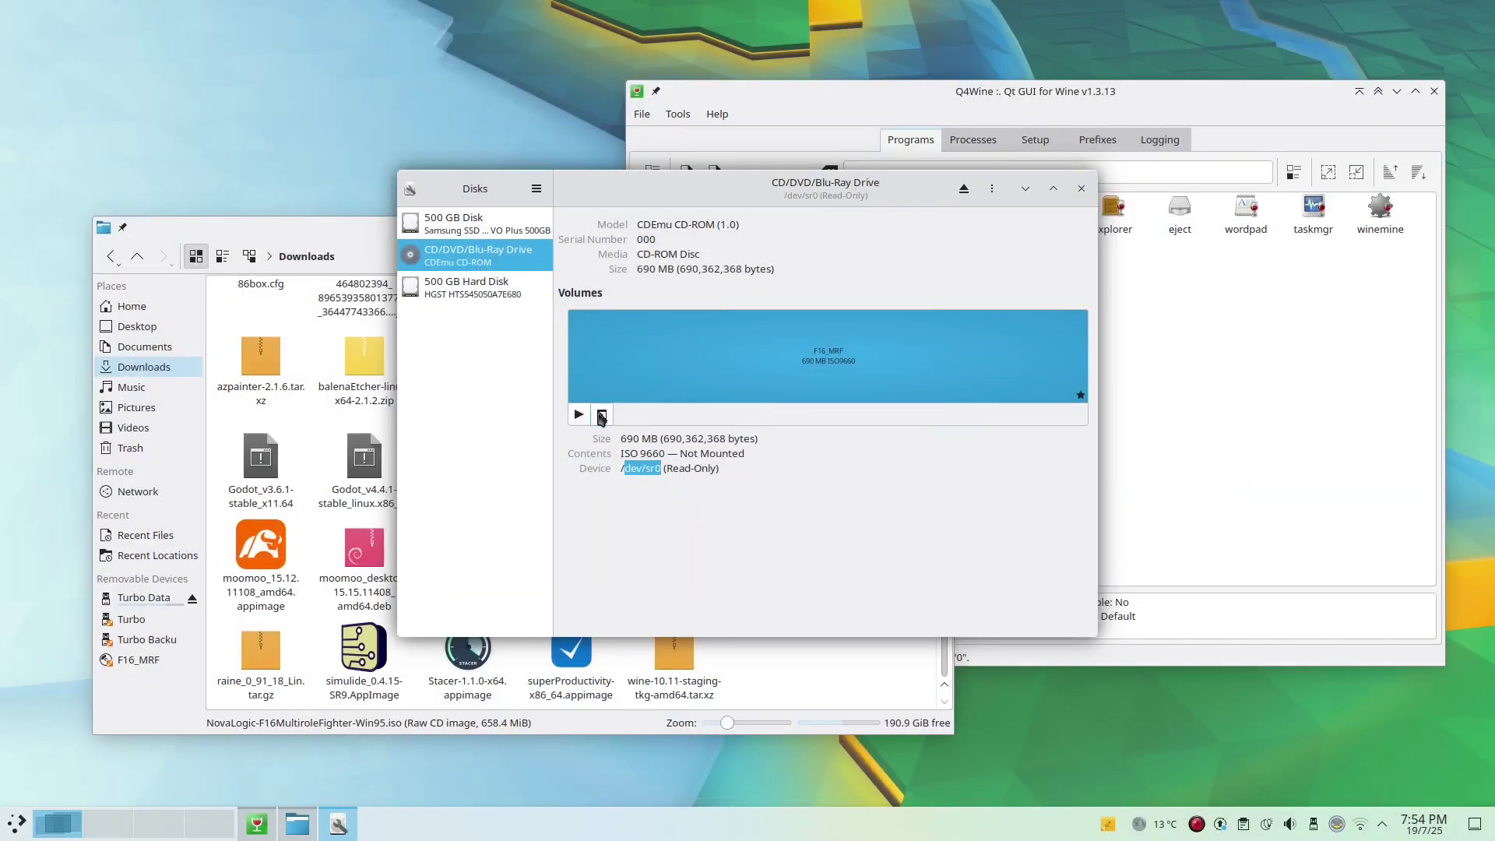
{"action": "left_click", "coordinate": [601, 414]}
{"action": "left_click", "coordinate": [731, 471]}
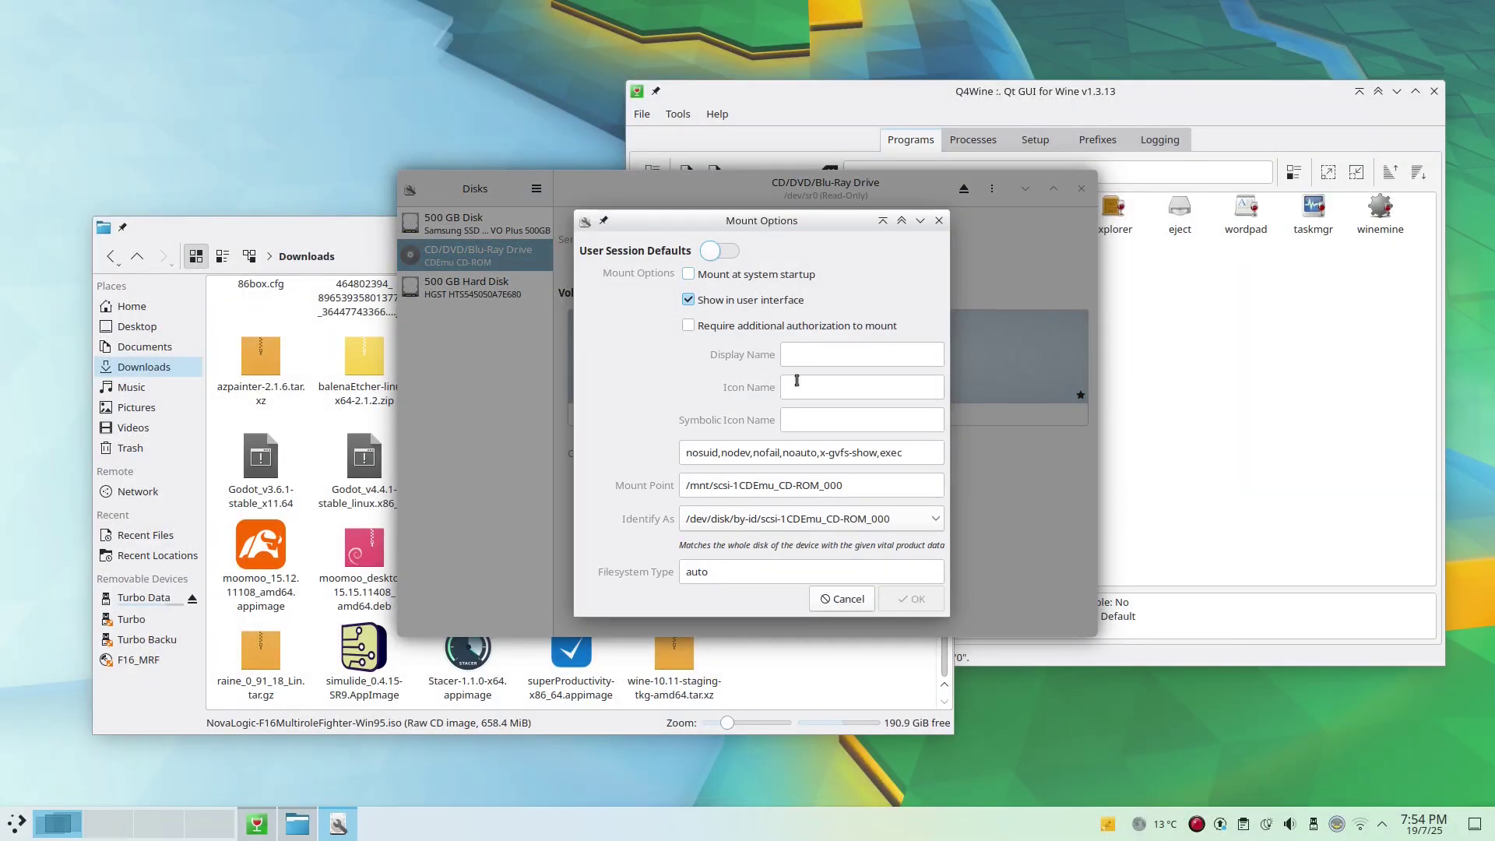
{"action": "triple_click", "coordinate": [894, 452]}
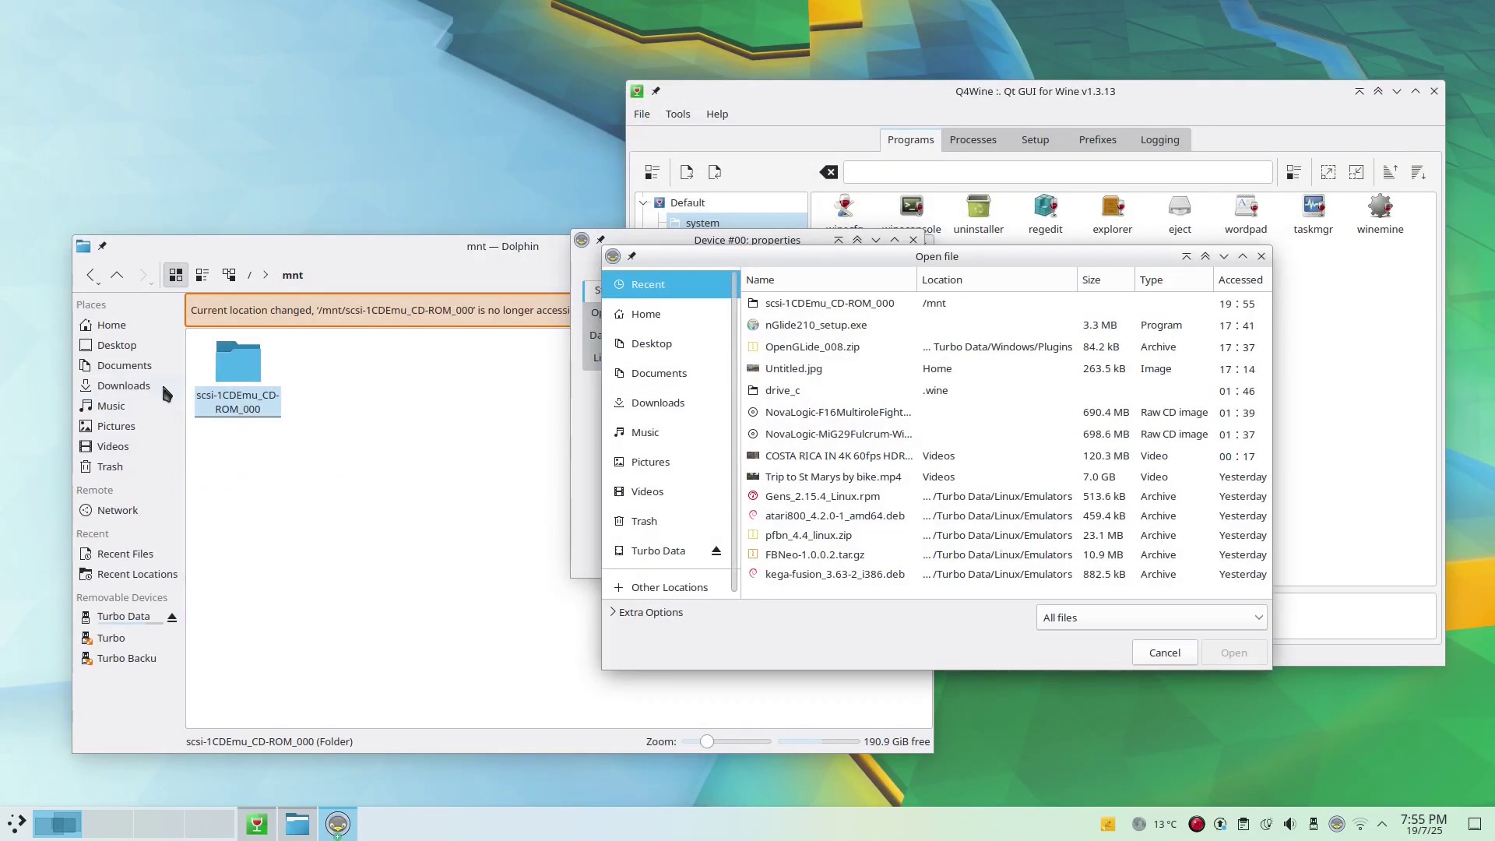
Load NovaLogic-MiG29Fulcrum-Win95.iso into Device #00 and open the M29_FULCRUM disc
{"action": "left_click", "coordinate": [159, 385]}
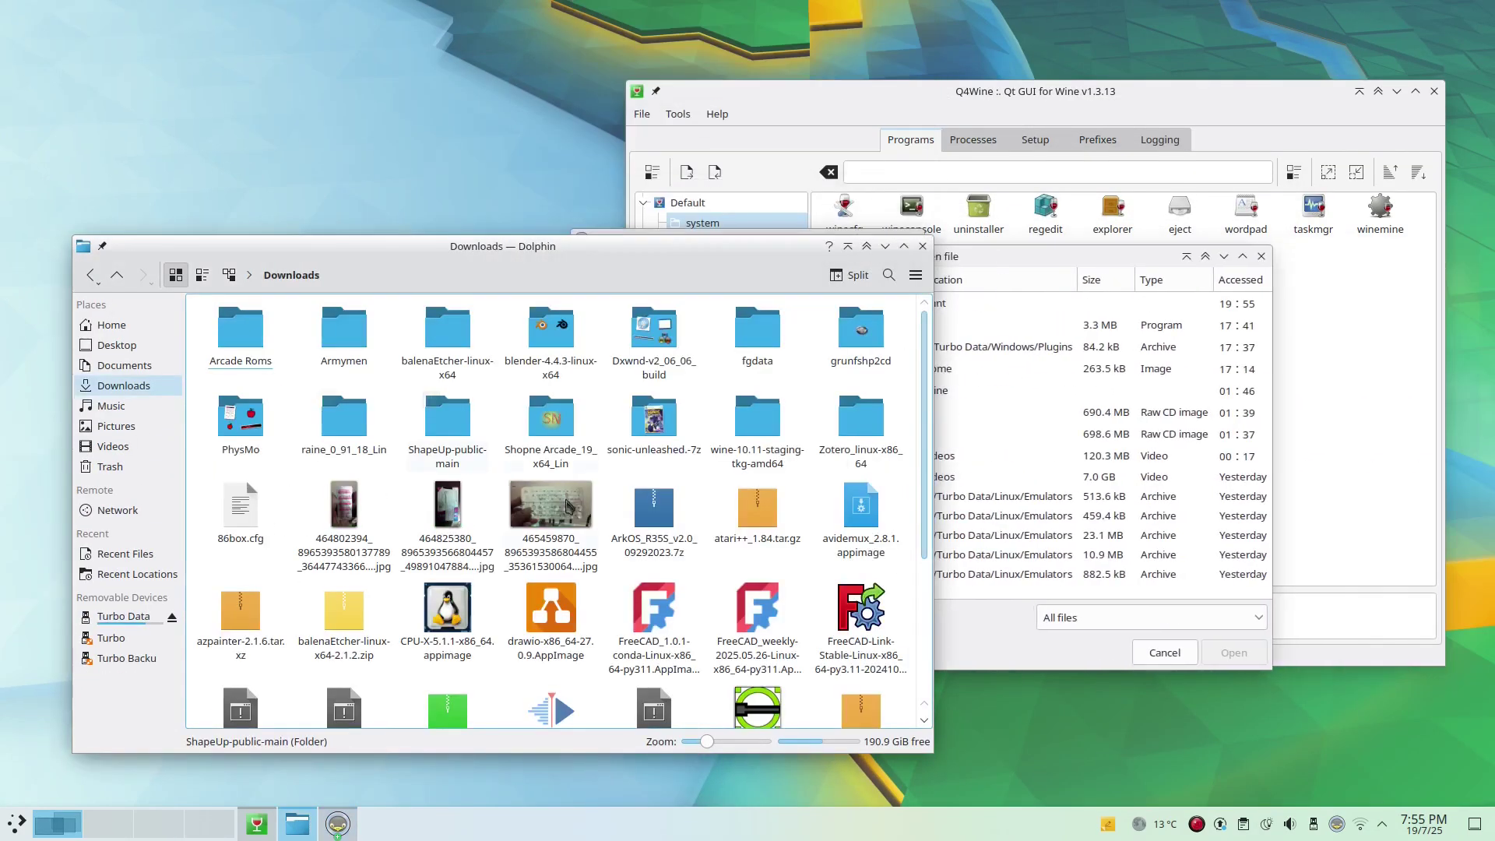
{"action": "scroll", "coordinate": [591, 532], "scroll_direction": "down", "scroll_amount": 5}
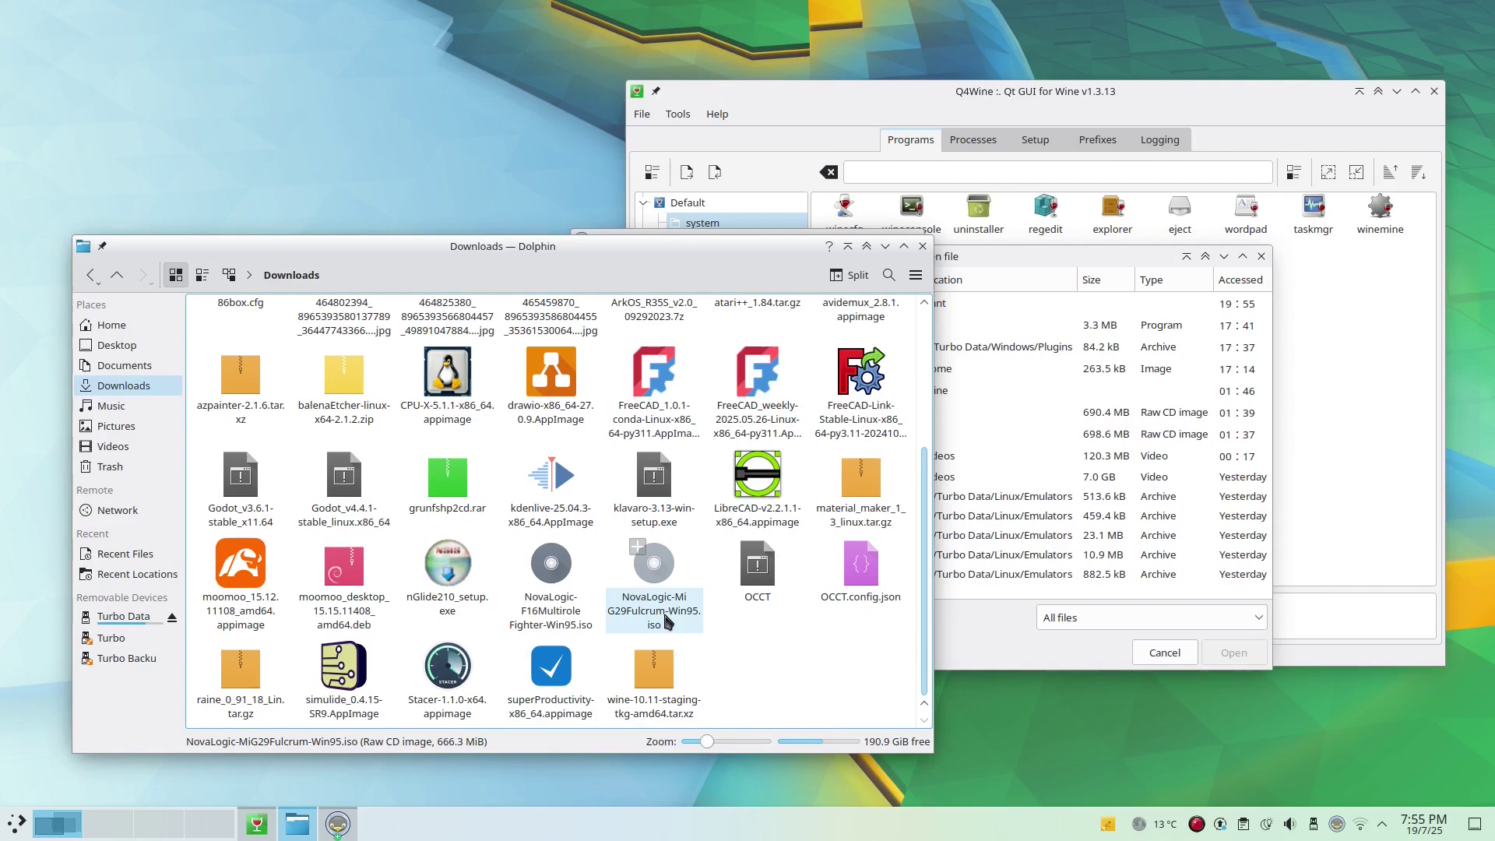
{"action": "left_click_drag", "start_coordinate": [677, 623], "coordinate": [1159, 545]}
{"action": "left_click", "coordinate": [1230, 658]}
{"action": "left_click", "coordinate": [125, 679]}
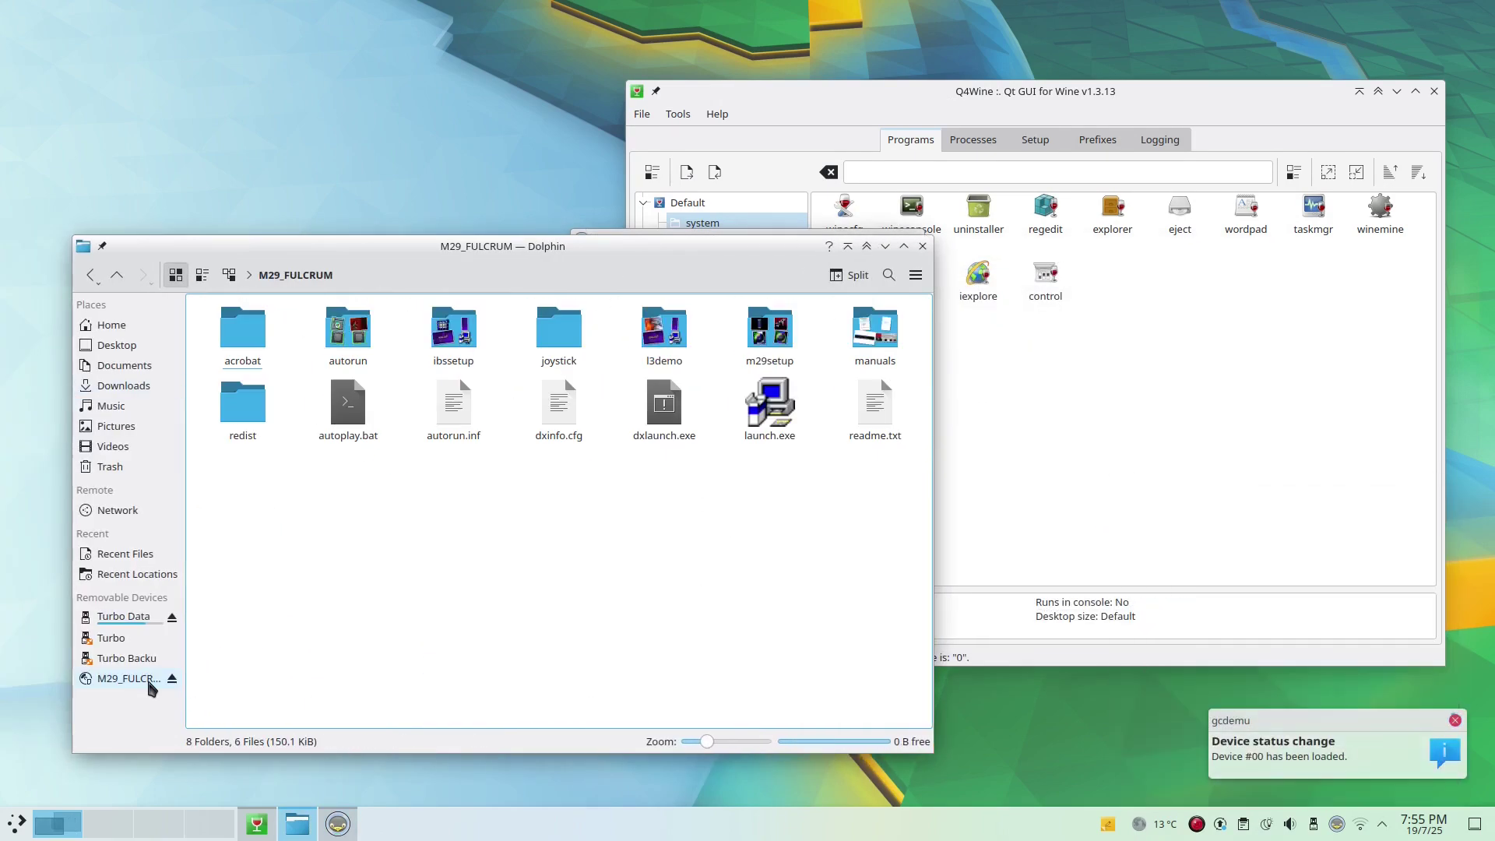
Open the disc's manuals folder and view the mig29key and mig29ref keychart PDFs
{"action": "double_click", "coordinate": [872, 331]}
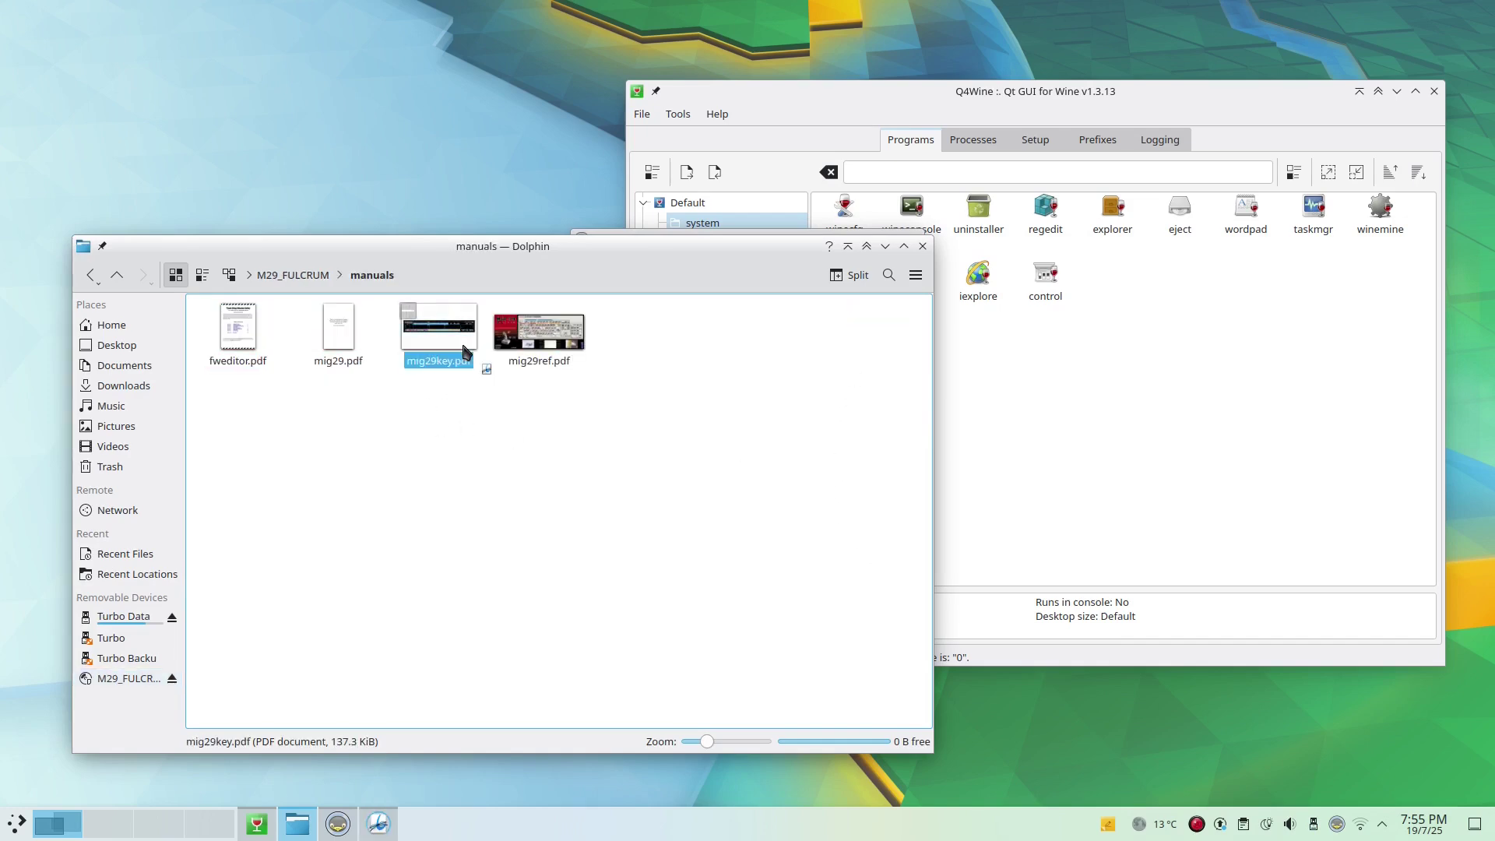
{"action": "double_click", "coordinate": [464, 352]}
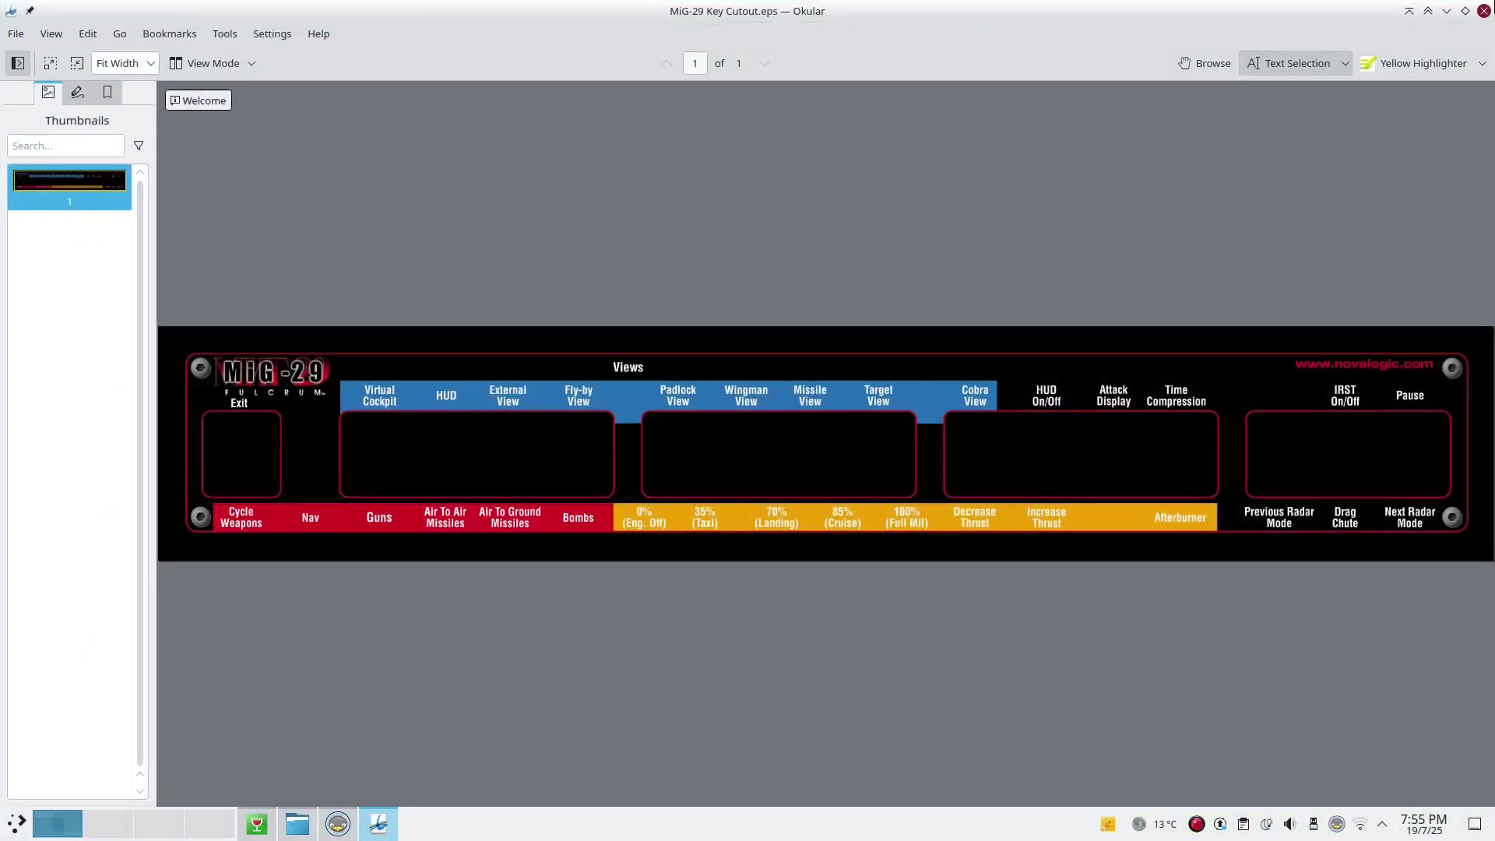
{"action": "key", "text": "ctrl+q"}
{"action": "double_click", "coordinate": [583, 341]}
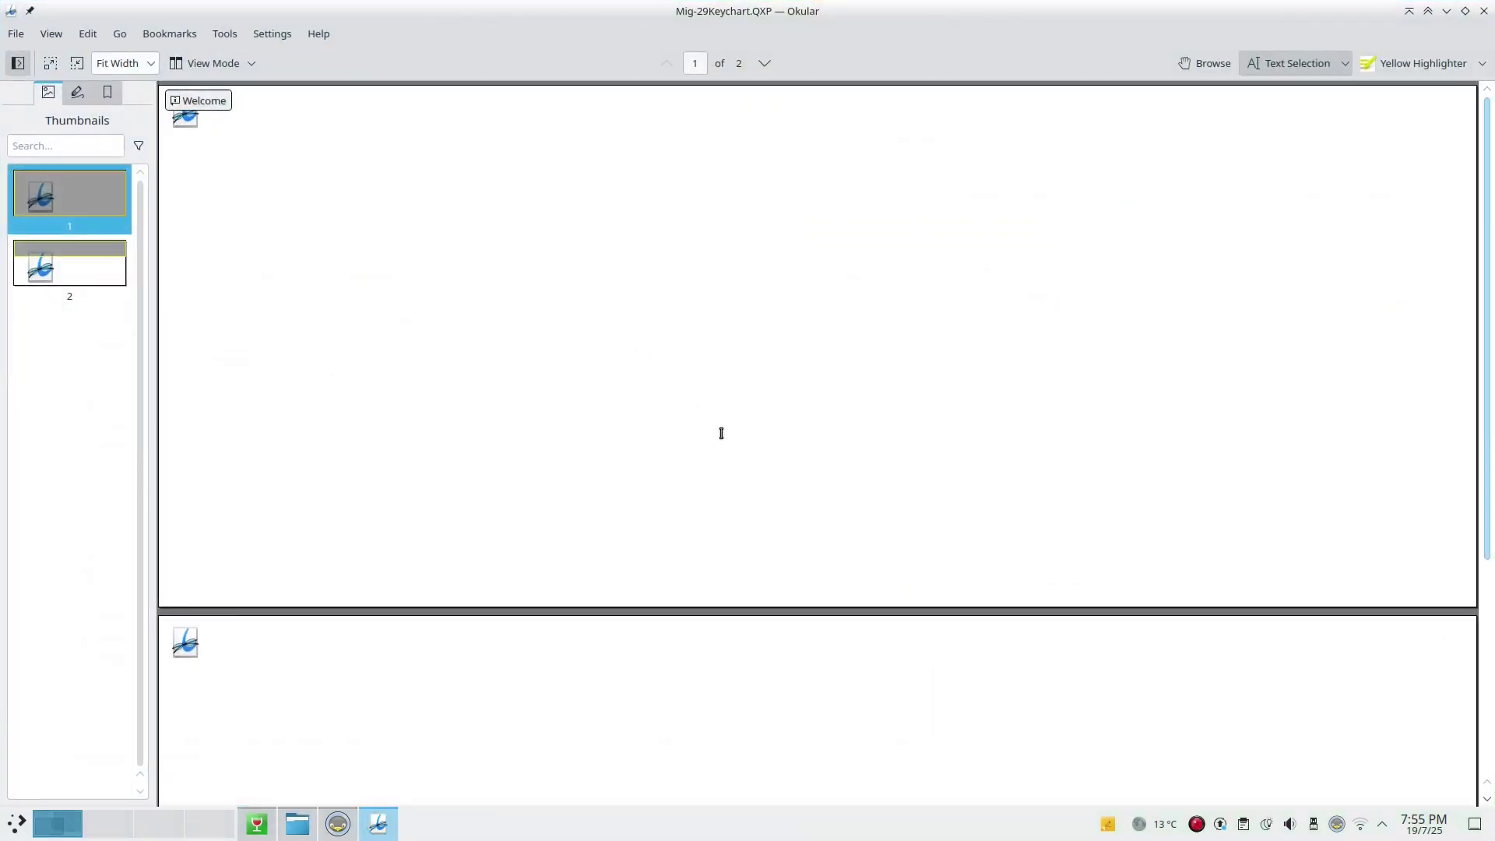
{"action": "scroll", "coordinate": [427, 308], "scroll_direction": "down", "scroll_amount": 5}
{"action": "scroll", "coordinate": [570, 322], "scroll_direction": "up", "scroll_amount": 5}
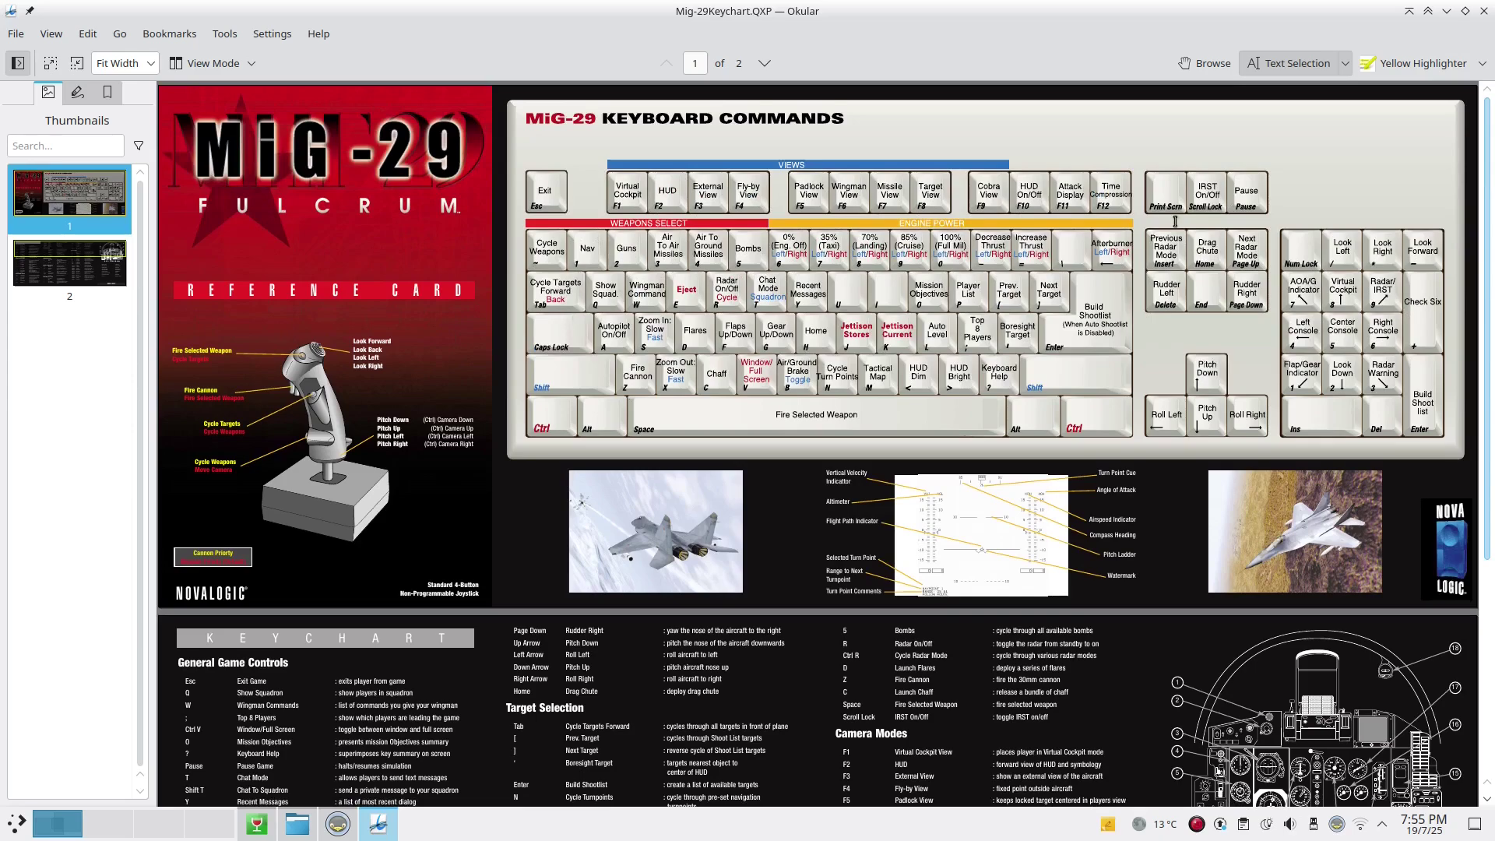
Open mig29.pdf and scroll to the 'Installing MiG-29 Game Files' section on page 9
{"action": "left_click", "coordinate": [1485, 10]}
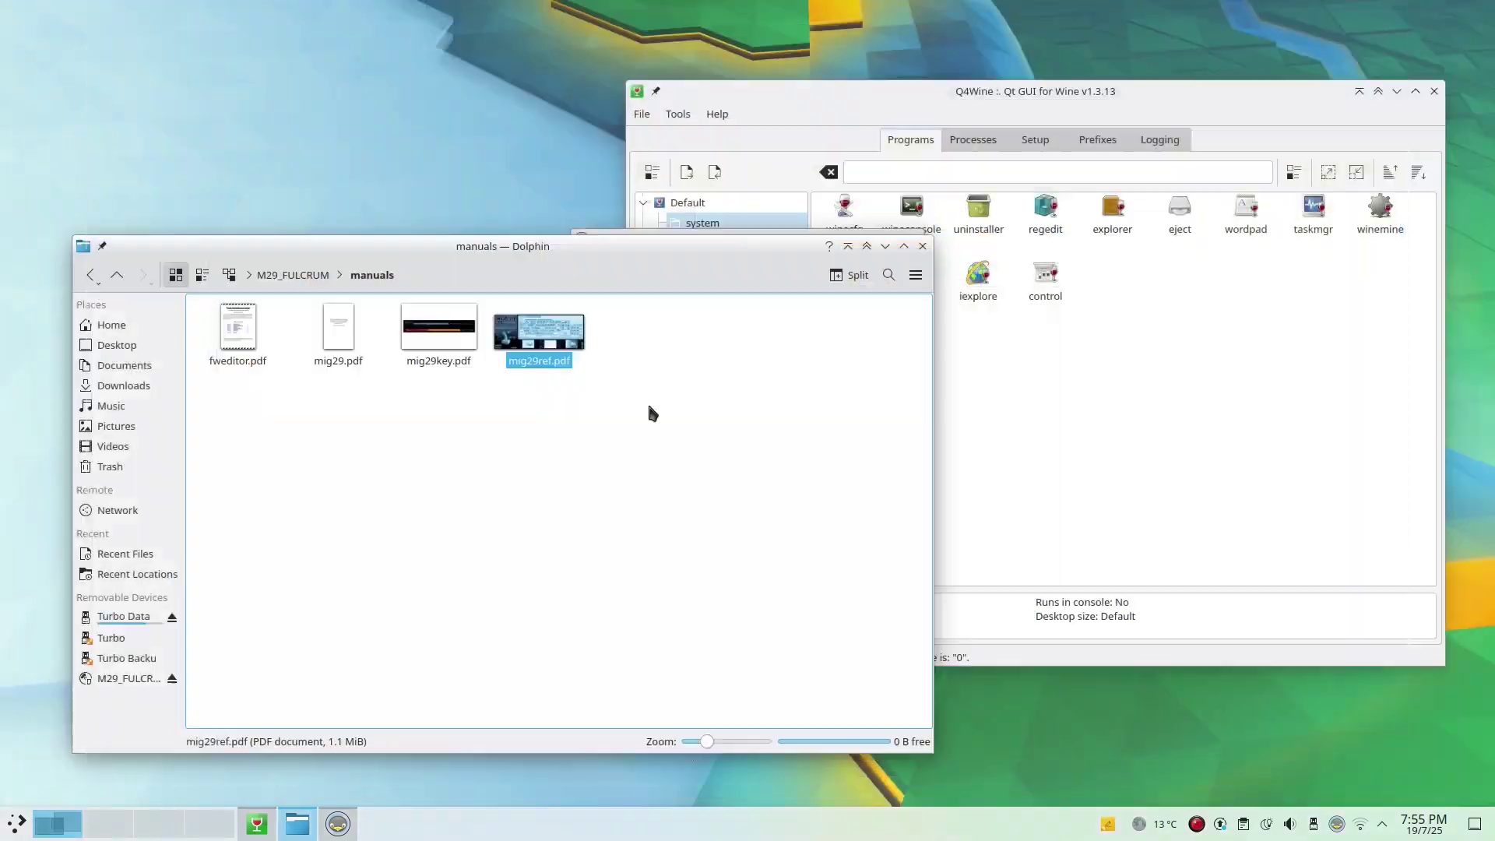
{"action": "double_click", "coordinate": [335, 354]}
{"action": "scroll", "coordinate": [1488, 265], "scroll_direction": "up", "scroll_amount": 10}
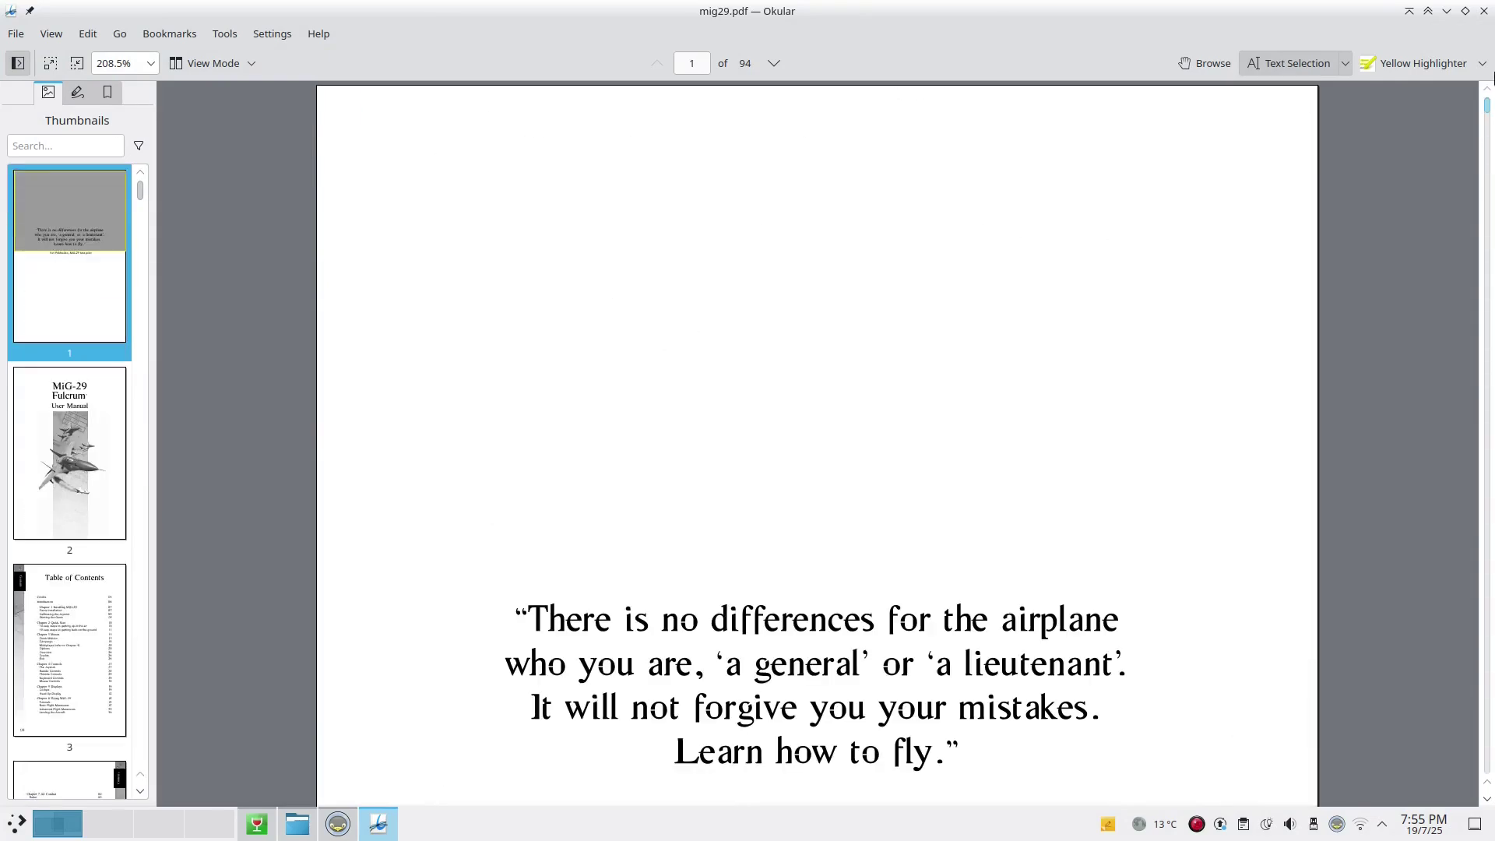
{"action": "key", "text": "ctrl+Home"}
{"action": "scroll", "coordinate": [1163, 448], "scroll_direction": "down", "scroll_amount": 5}
{"action": "scroll", "coordinate": [1047, 557], "scroll_direction": "down", "scroll_amount": 15}
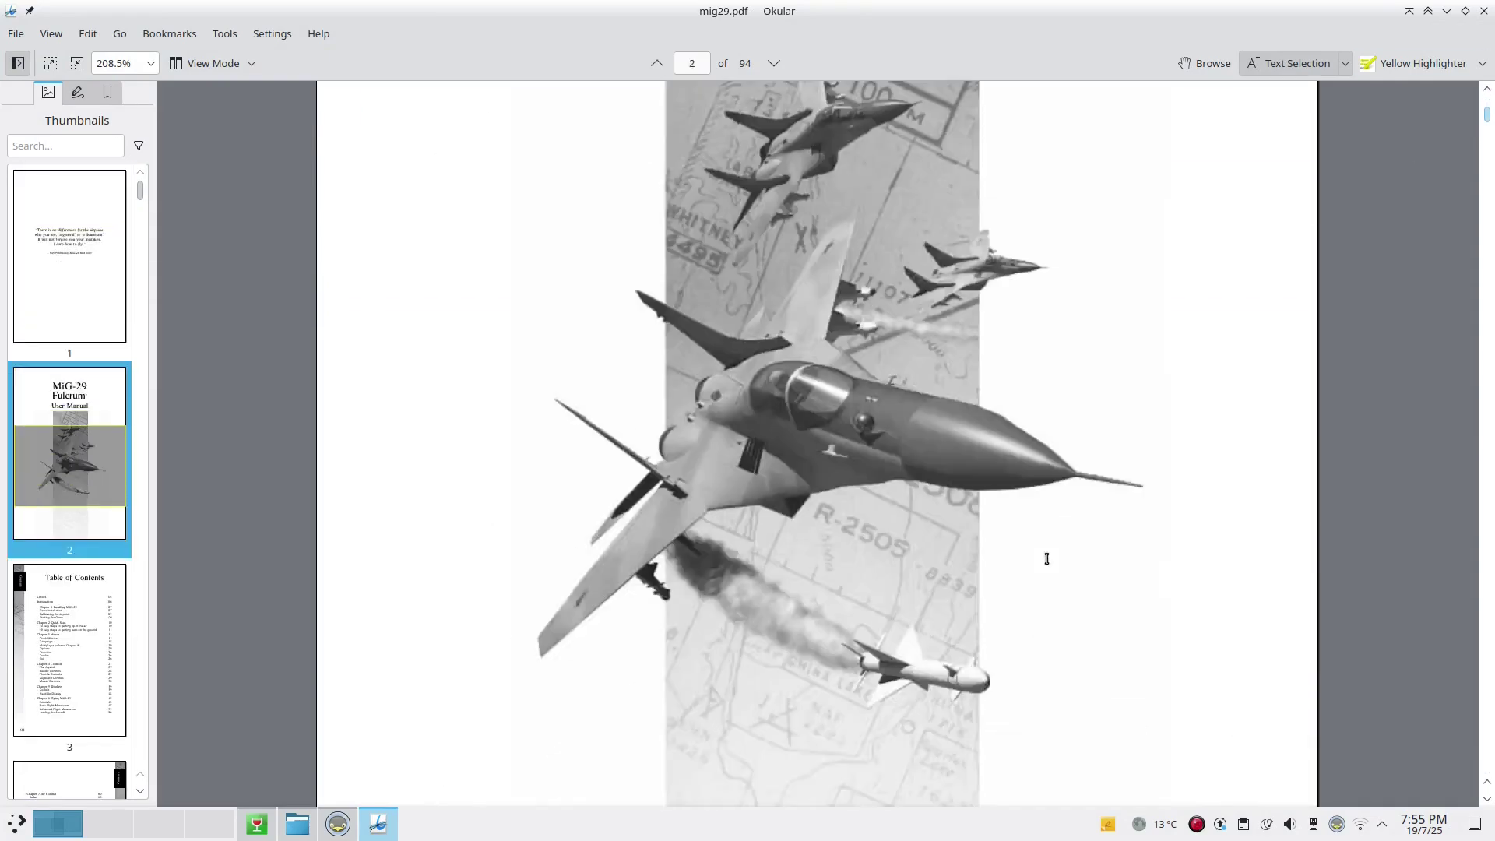
{"action": "scroll", "coordinate": [1048, 558], "scroll_direction": "down", "scroll_amount": 20}
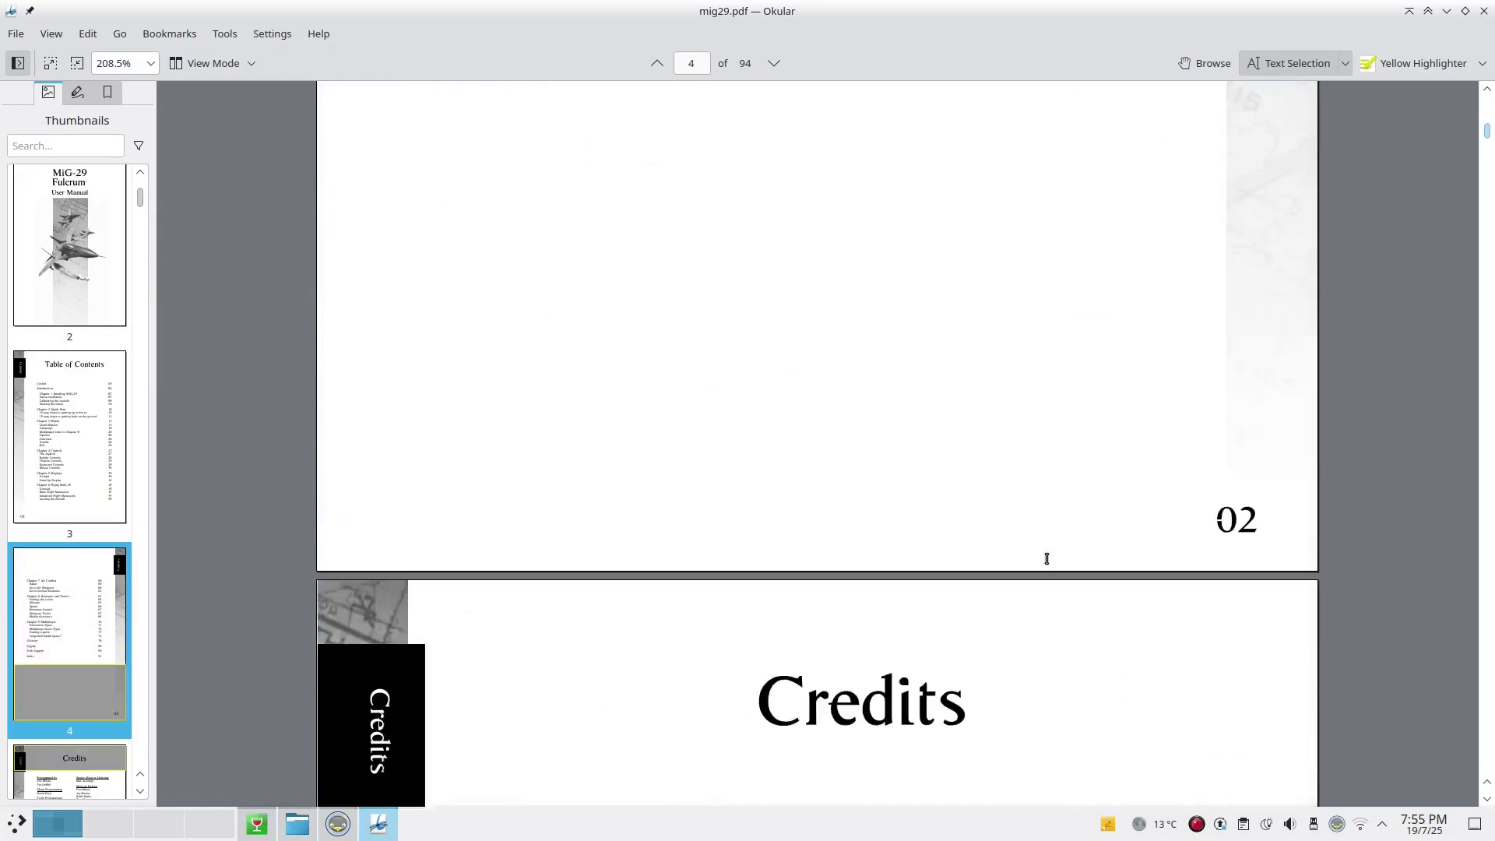
{"action": "scroll", "coordinate": [1048, 557], "scroll_direction": "down", "scroll_amount": 20}
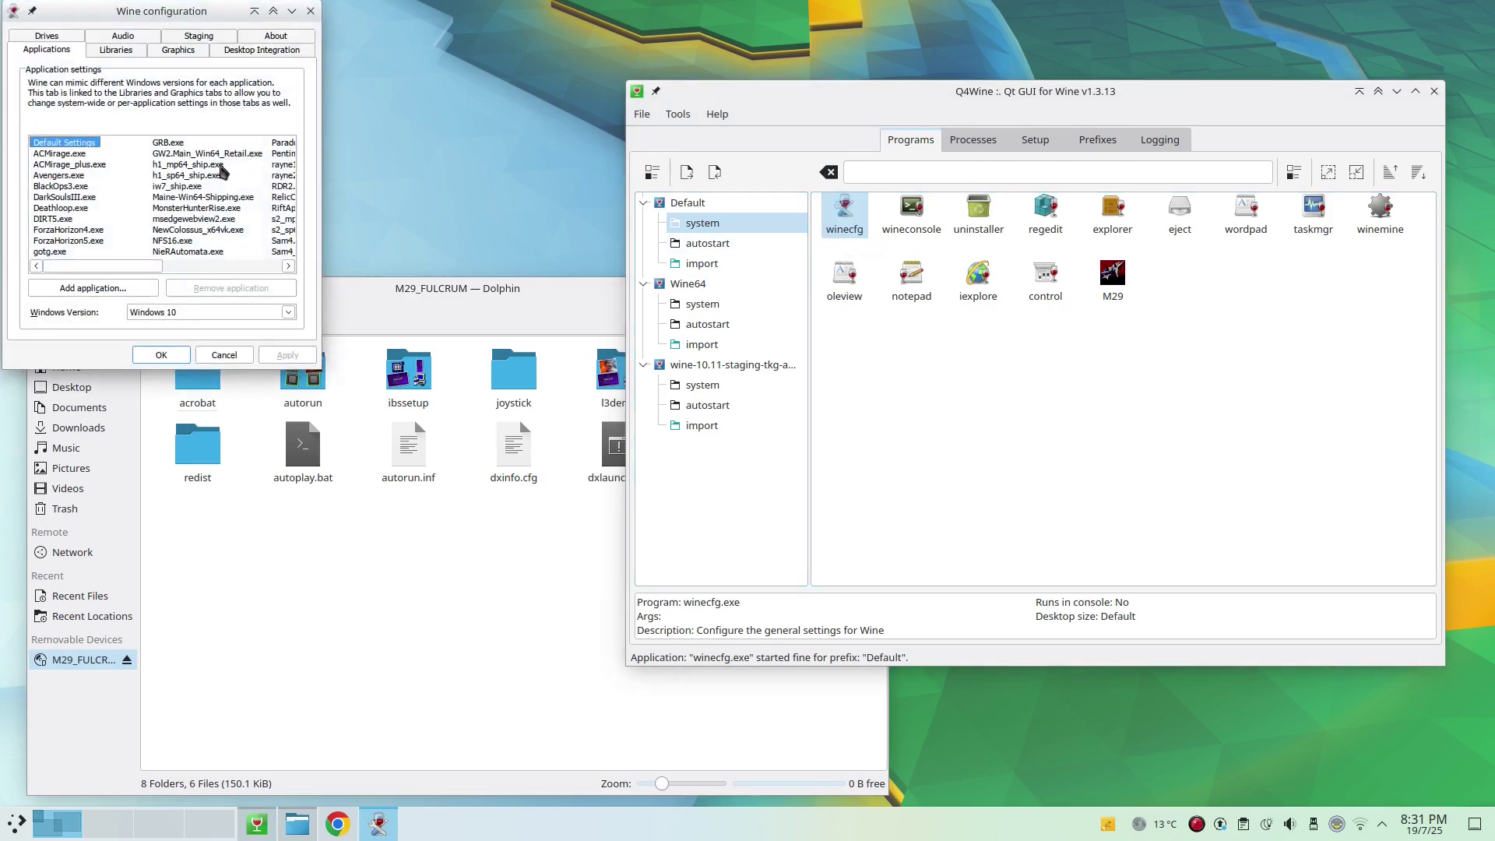
Set the Wine Windows version to Windows 98 in winecfg and apply it
{"action": "left_click", "coordinate": [227, 315]}
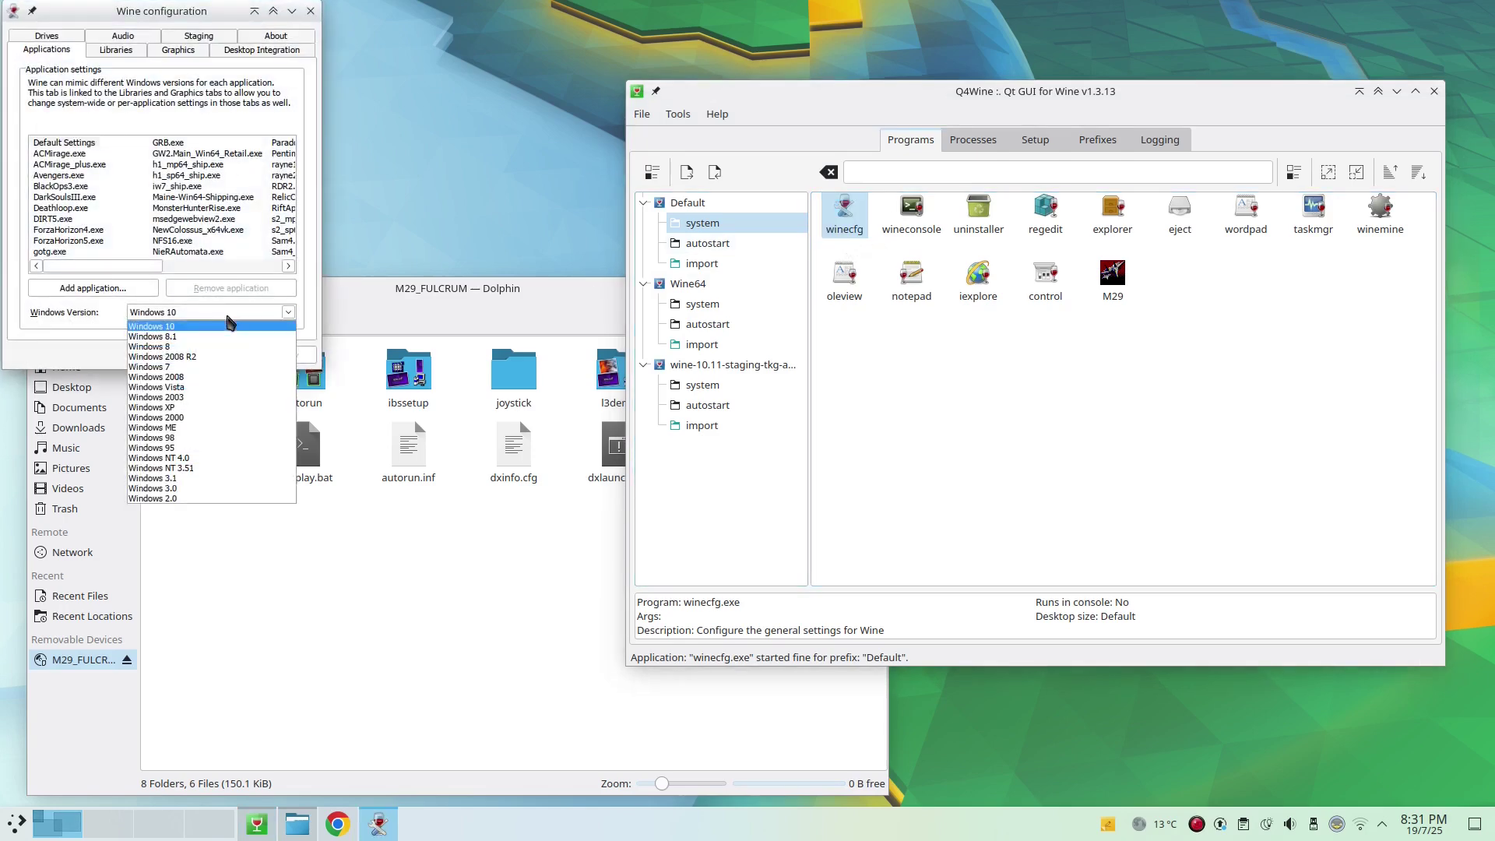
{"action": "left_click", "coordinate": [179, 437]}
{"action": "left_click", "coordinate": [287, 356]}
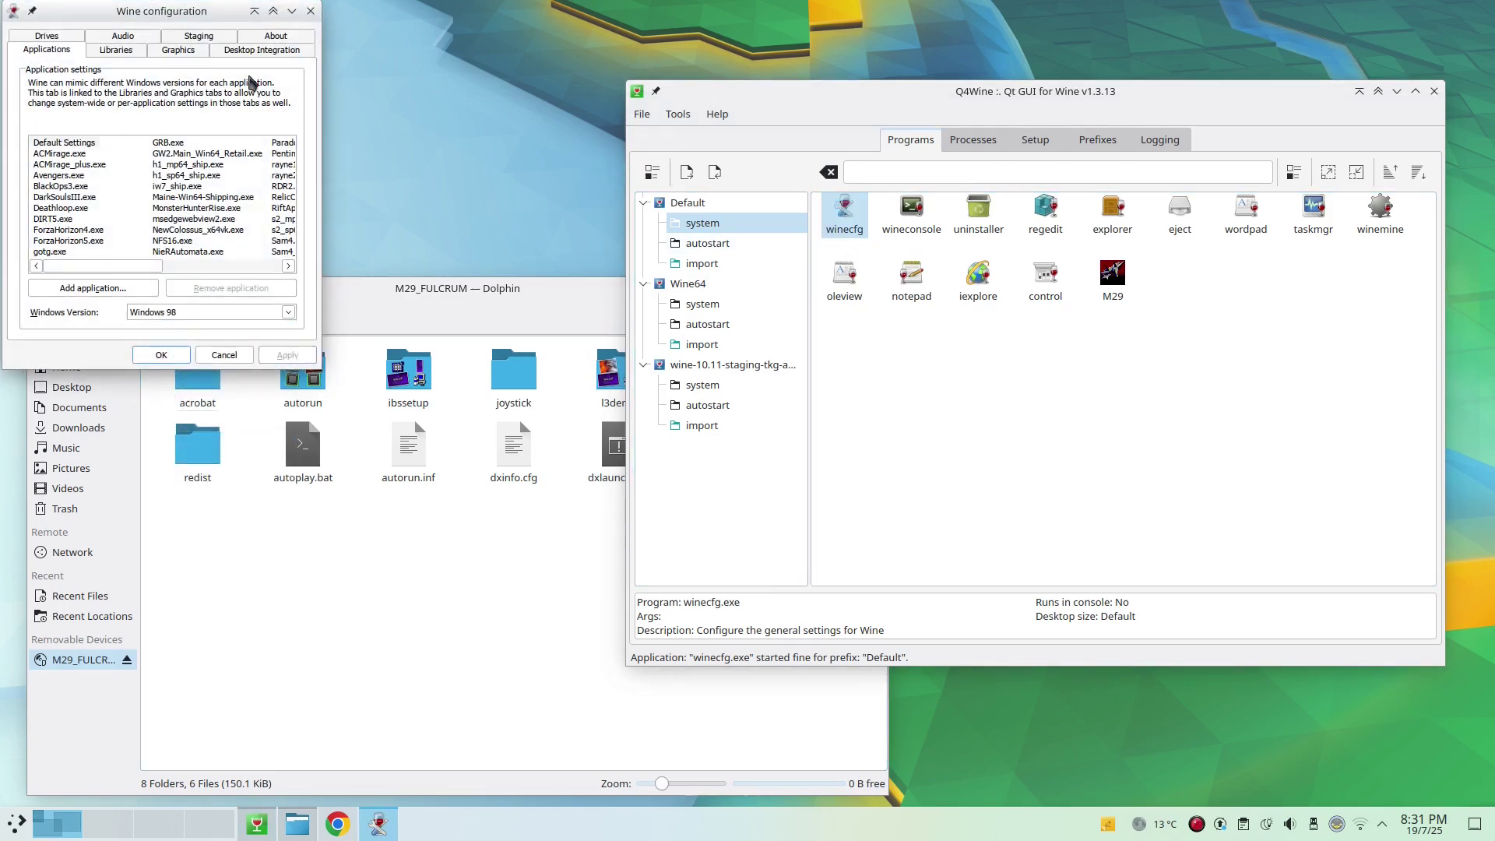
{"action": "left_click", "coordinate": [161, 355]}
Open the M29 icon's settings and show the disc's autorun folder in the file manager
{"action": "left_click", "coordinate": [1112, 277]}
{"action": "right_click", "coordinate": [1126, 279]}
{"action": "left_click", "coordinate": [1161, 316]}
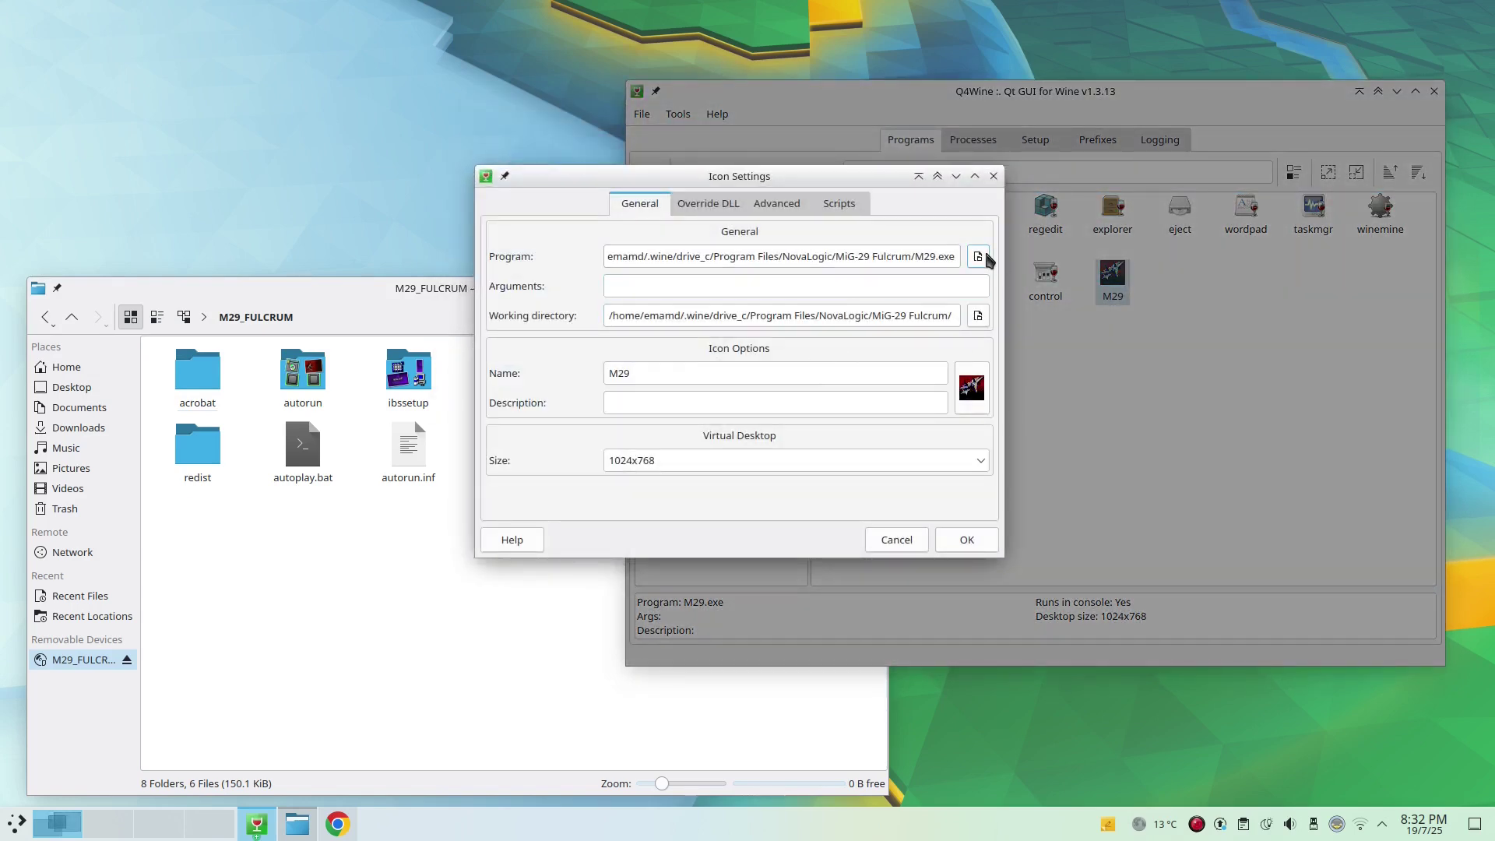
{"action": "left_click", "coordinate": [69, 660]}
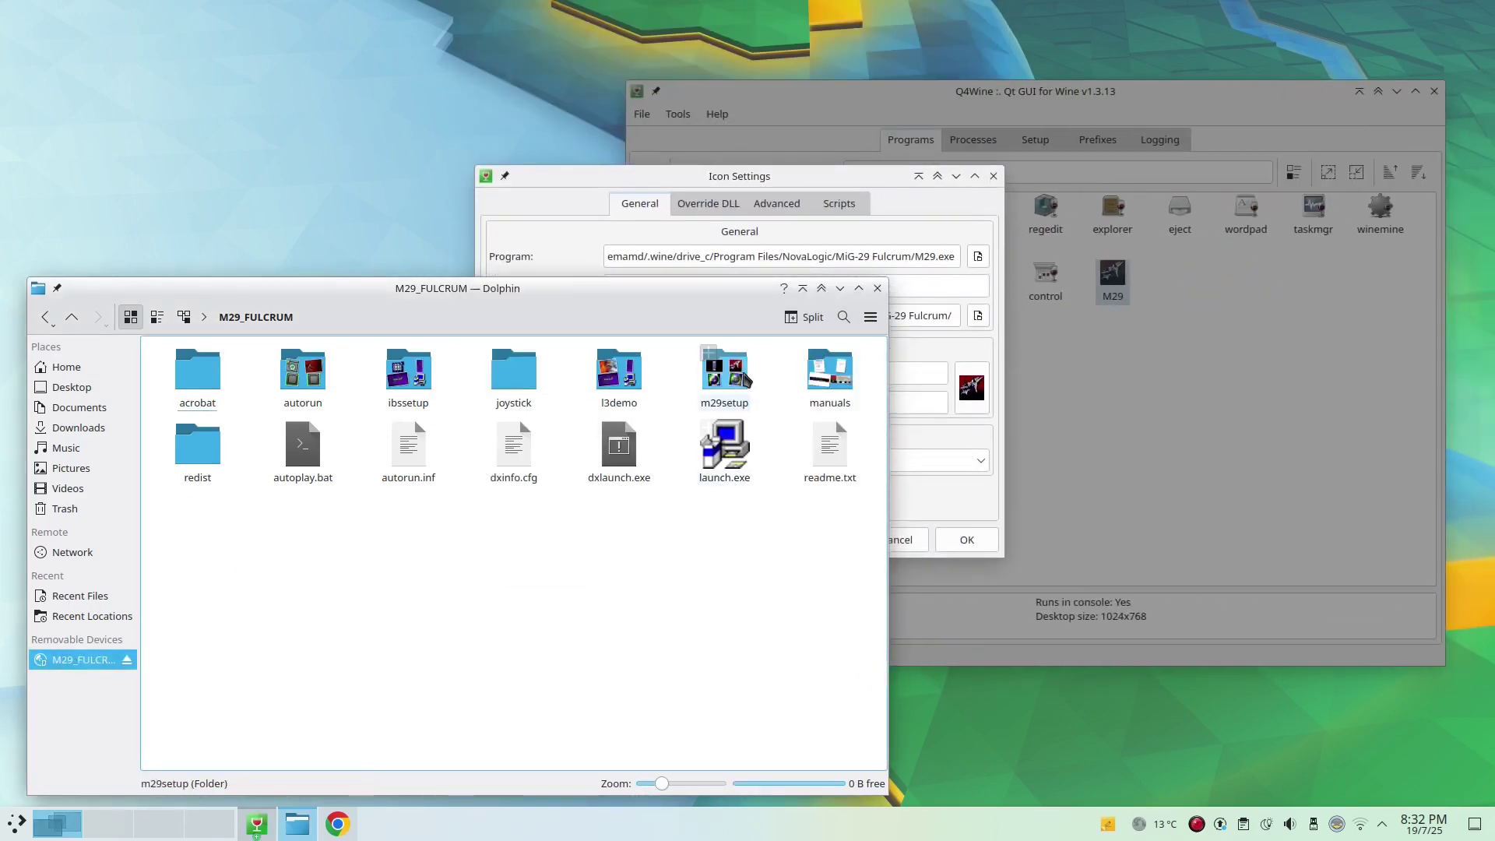
{"action": "left_click", "coordinate": [310, 397]}
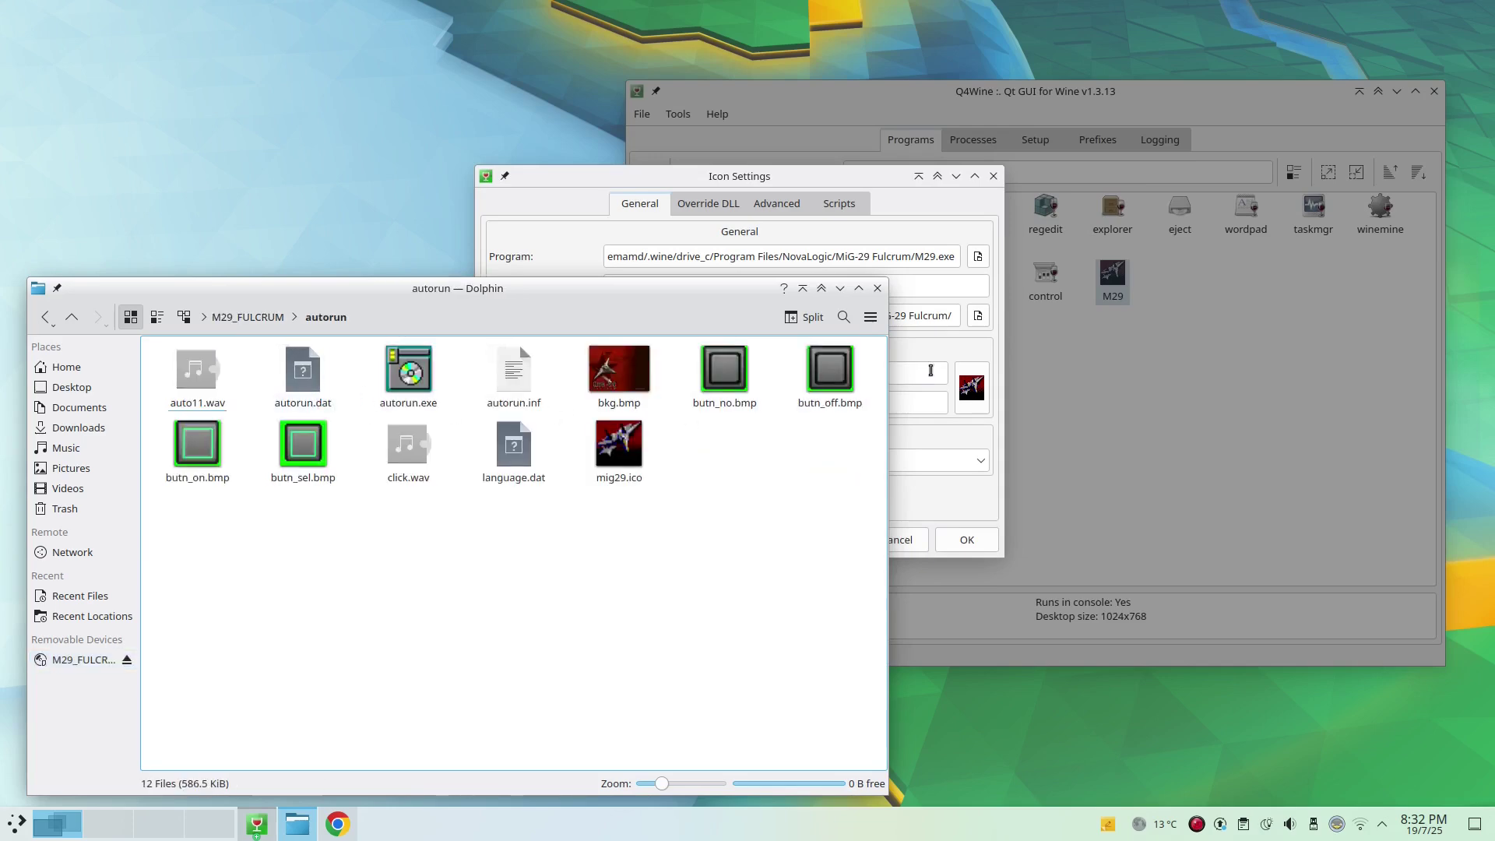
Point the icon at the CD's autorun.exe, save it, and launch it
{"action": "left_click", "coordinate": [986, 277]}
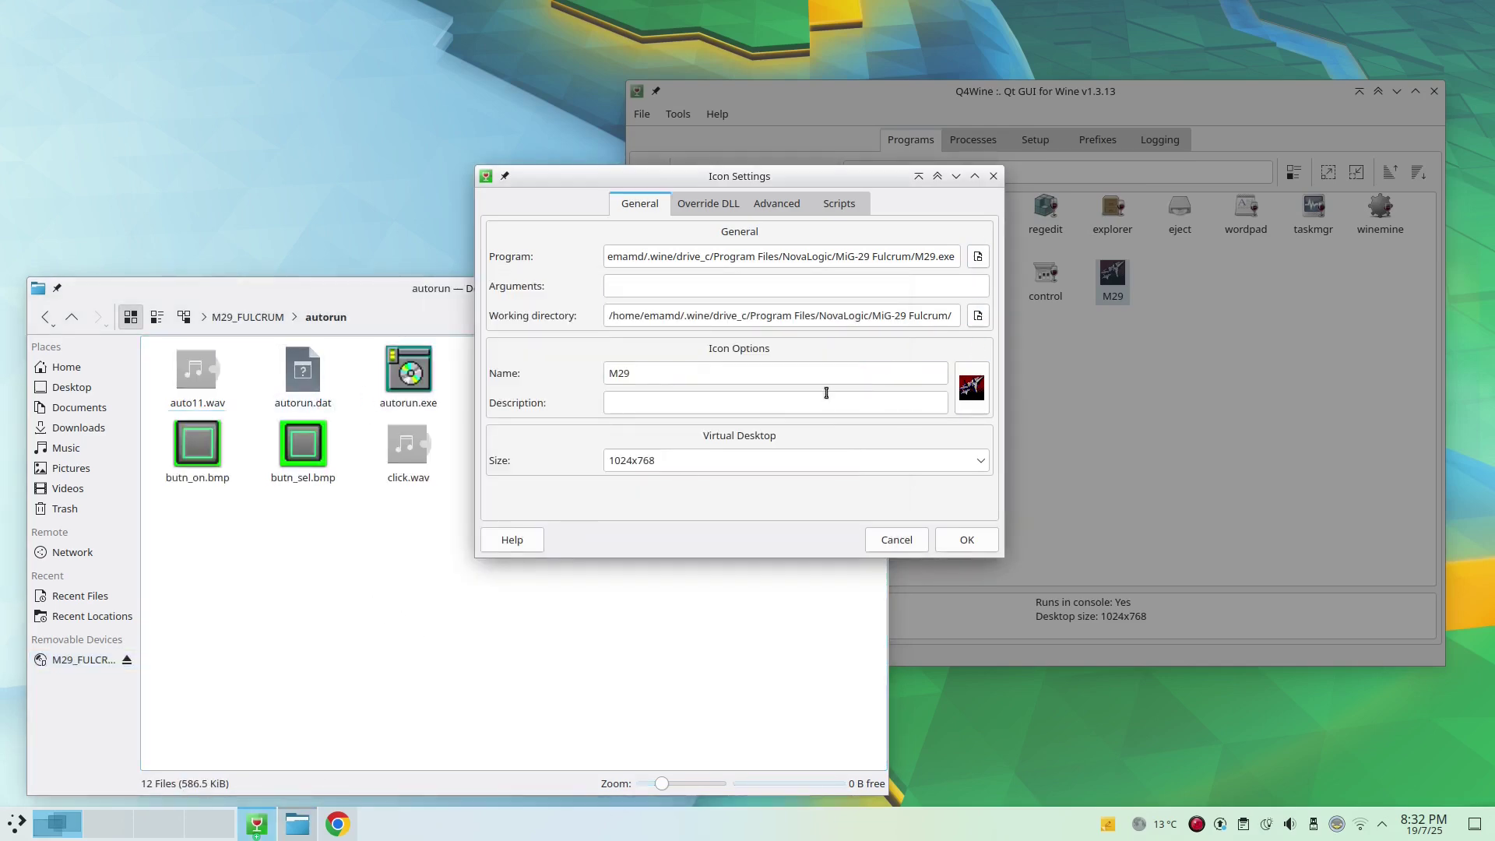
{"action": "left_click", "coordinate": [977, 257]}
{"action": "left_click", "coordinate": [354, 566]}
{"action": "left_click_drag", "start_coordinate": [408, 370], "coordinate": [1023, 430]}
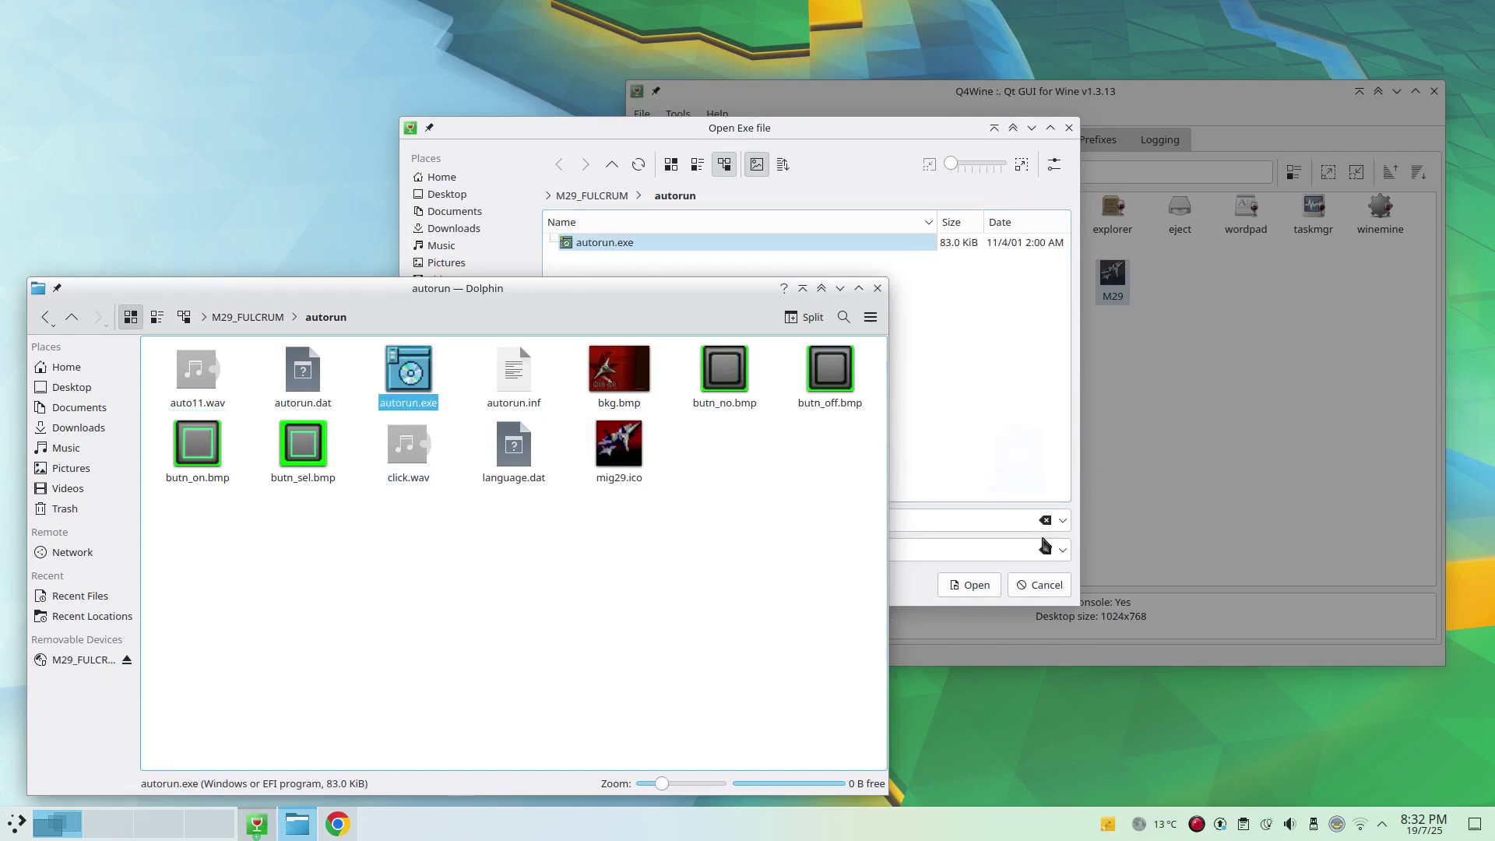
{"action": "left_click", "coordinate": [987, 592]}
{"action": "left_click", "coordinate": [961, 539]}
{"action": "double_click", "coordinate": [1112, 290]}
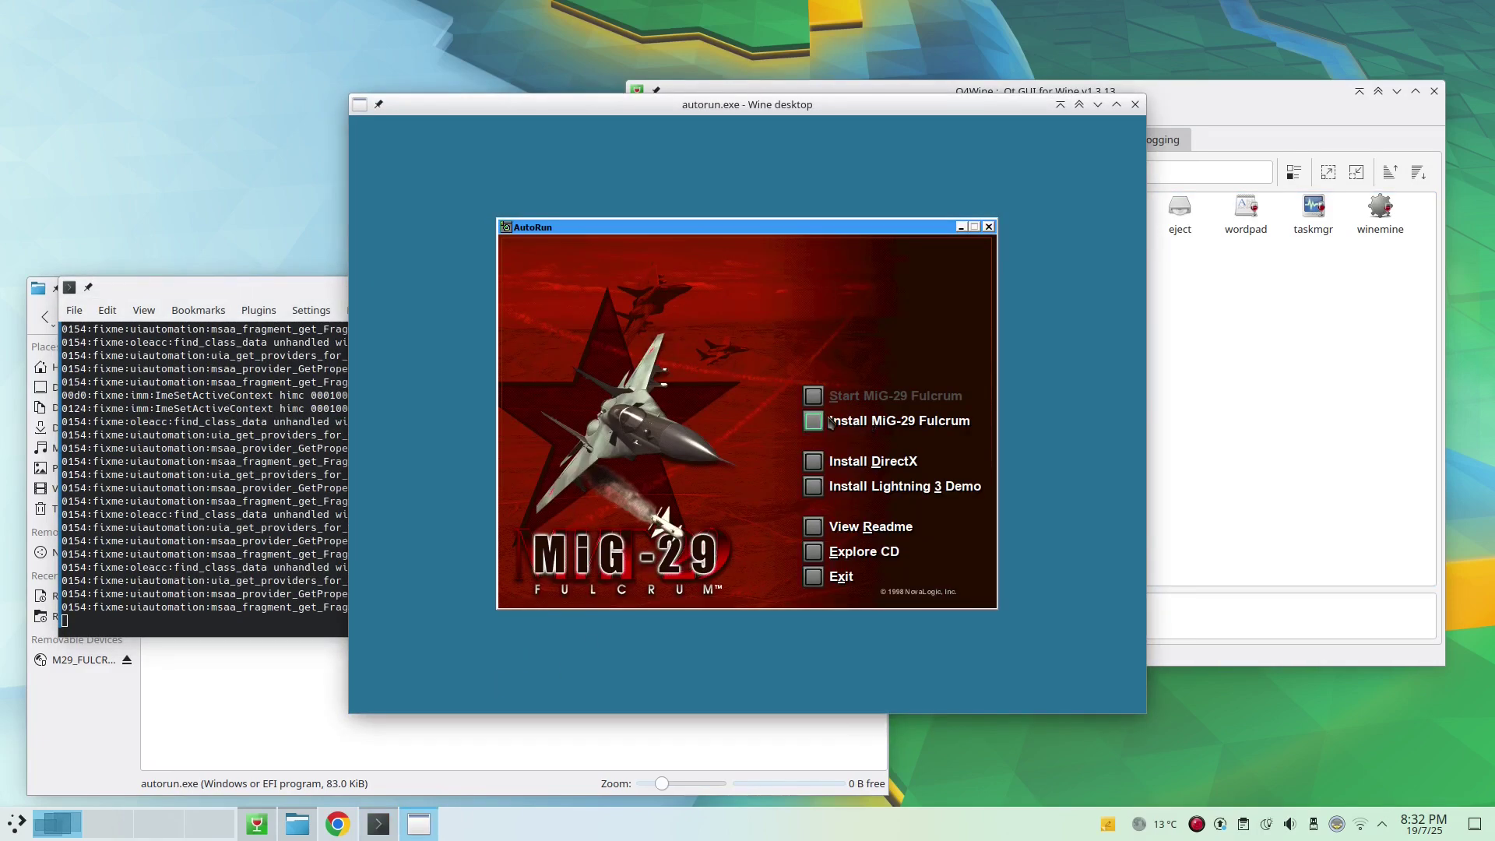
Install MiG-29 Fulcrum through the setup wizard, then exit the AutoRun launcher
{"action": "left_click", "coordinate": [819, 427]}
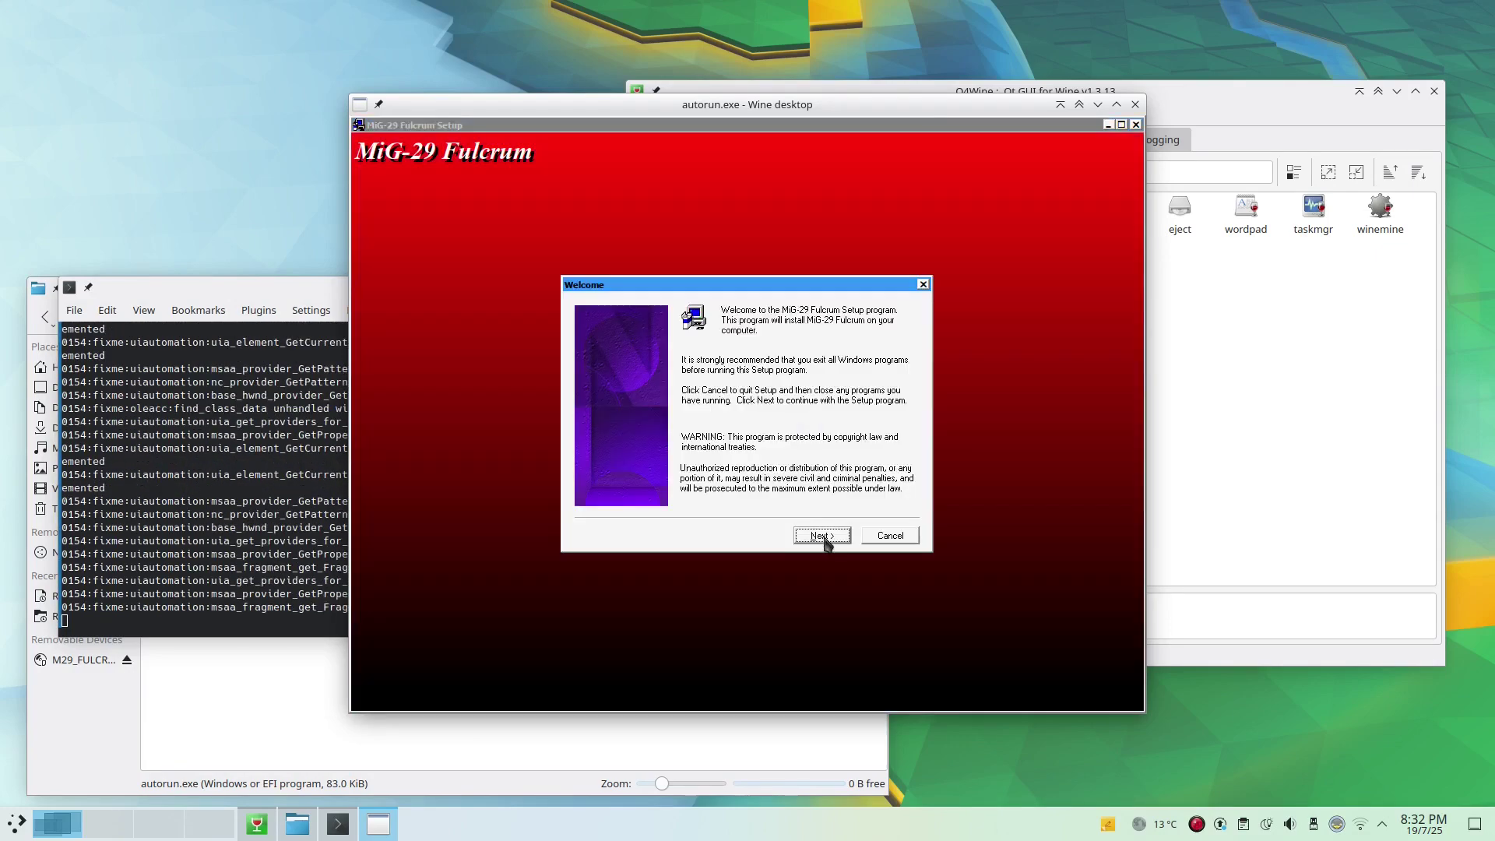
{"action": "left_click", "coordinate": [823, 536]}
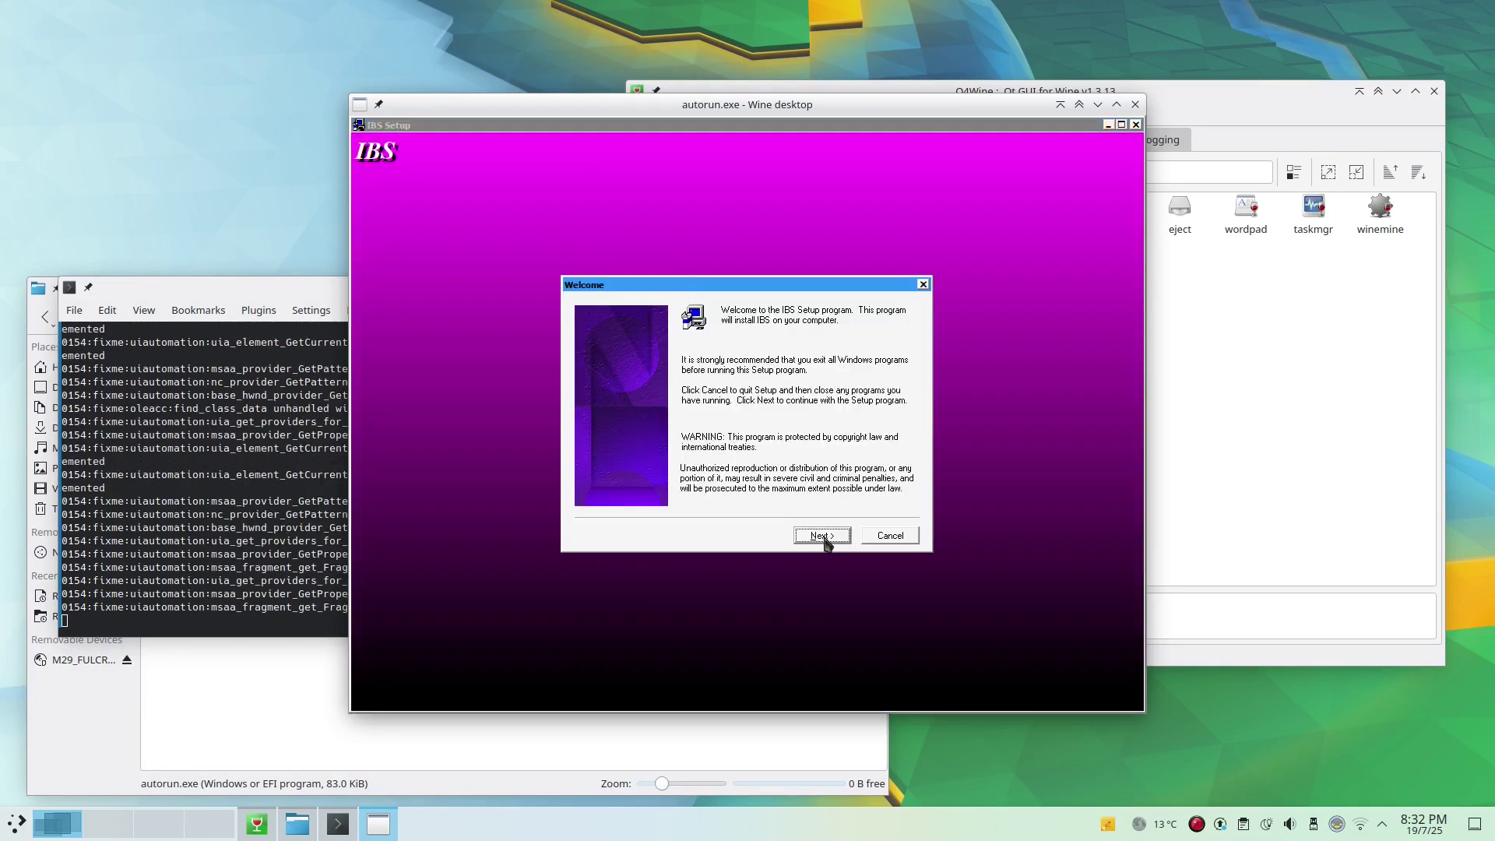
{"action": "left_click", "coordinate": [823, 536]}
{"action": "left_click", "coordinate": [824, 535]}
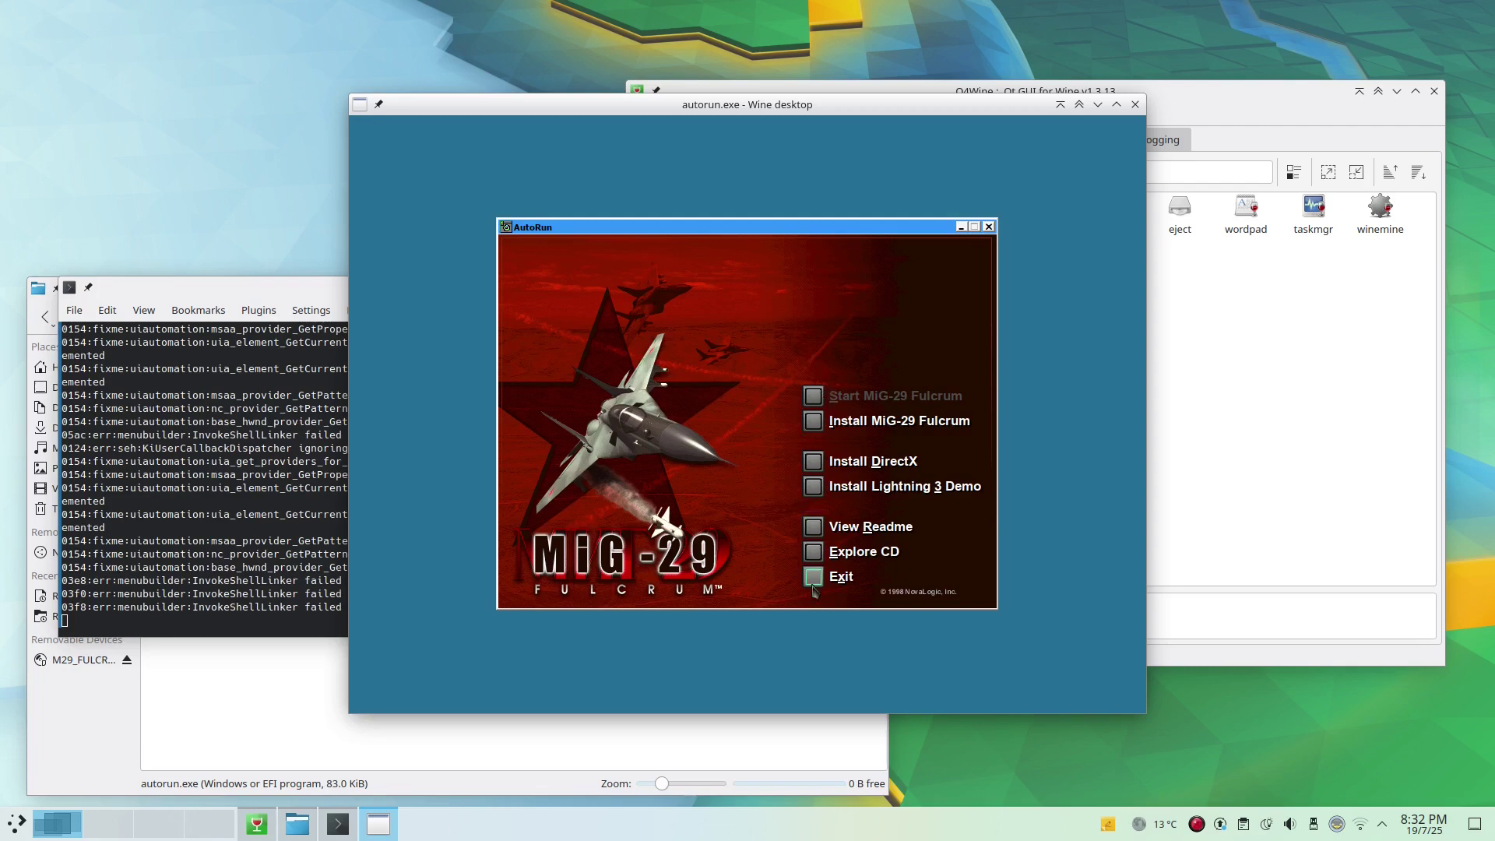
{"action": "left_click", "coordinate": [812, 586]}
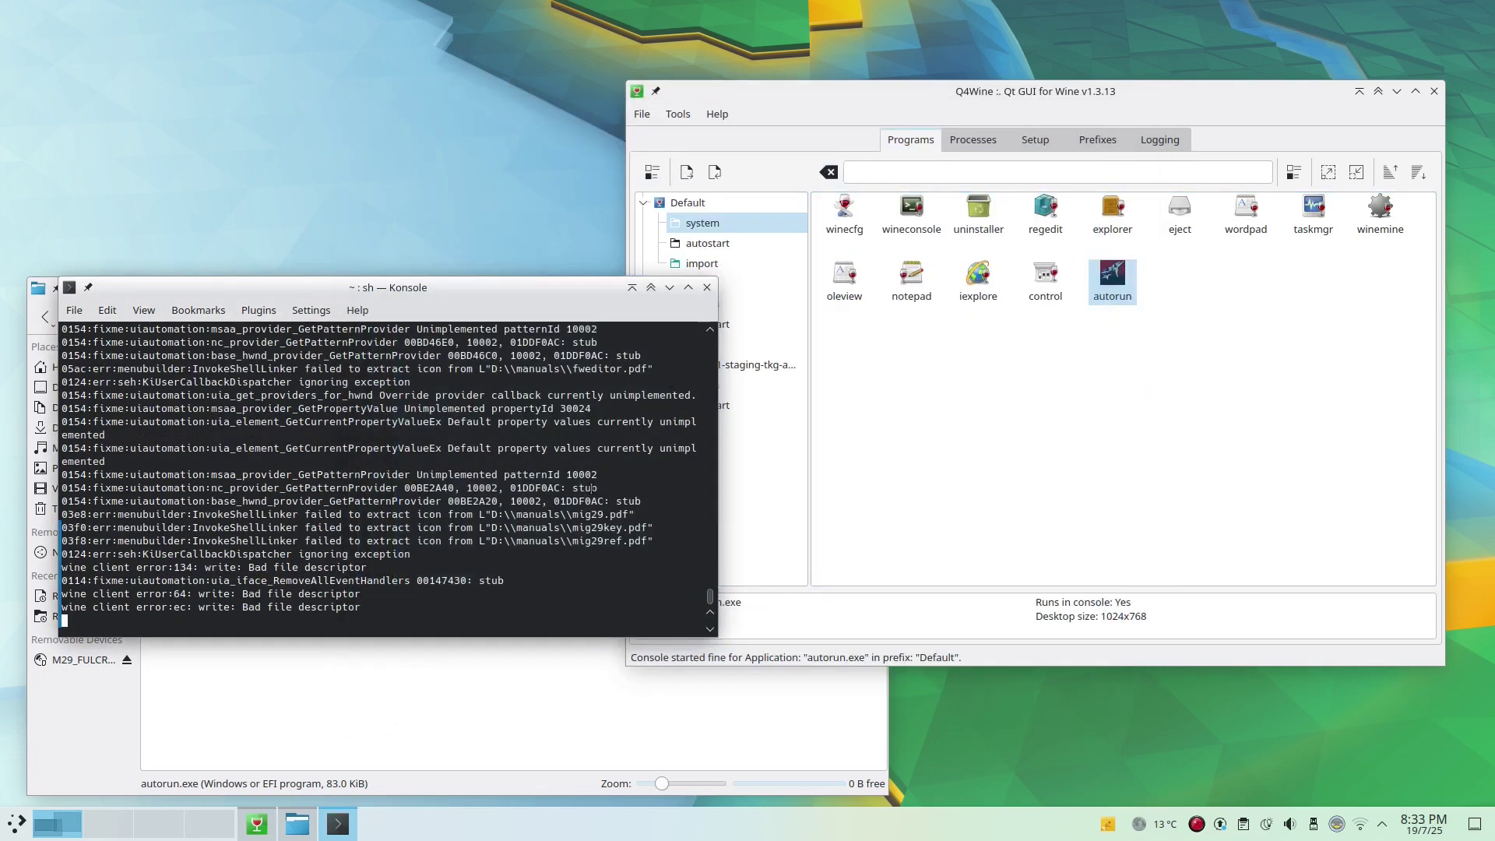
Open the winecfg prefix directory and browse to drive_c/Program Files/NovaLogic/MiG-29 Fulcrum
{"action": "right_click", "coordinate": [846, 226]}
{"action": "mouse_move", "coordinate": [926, 402]}
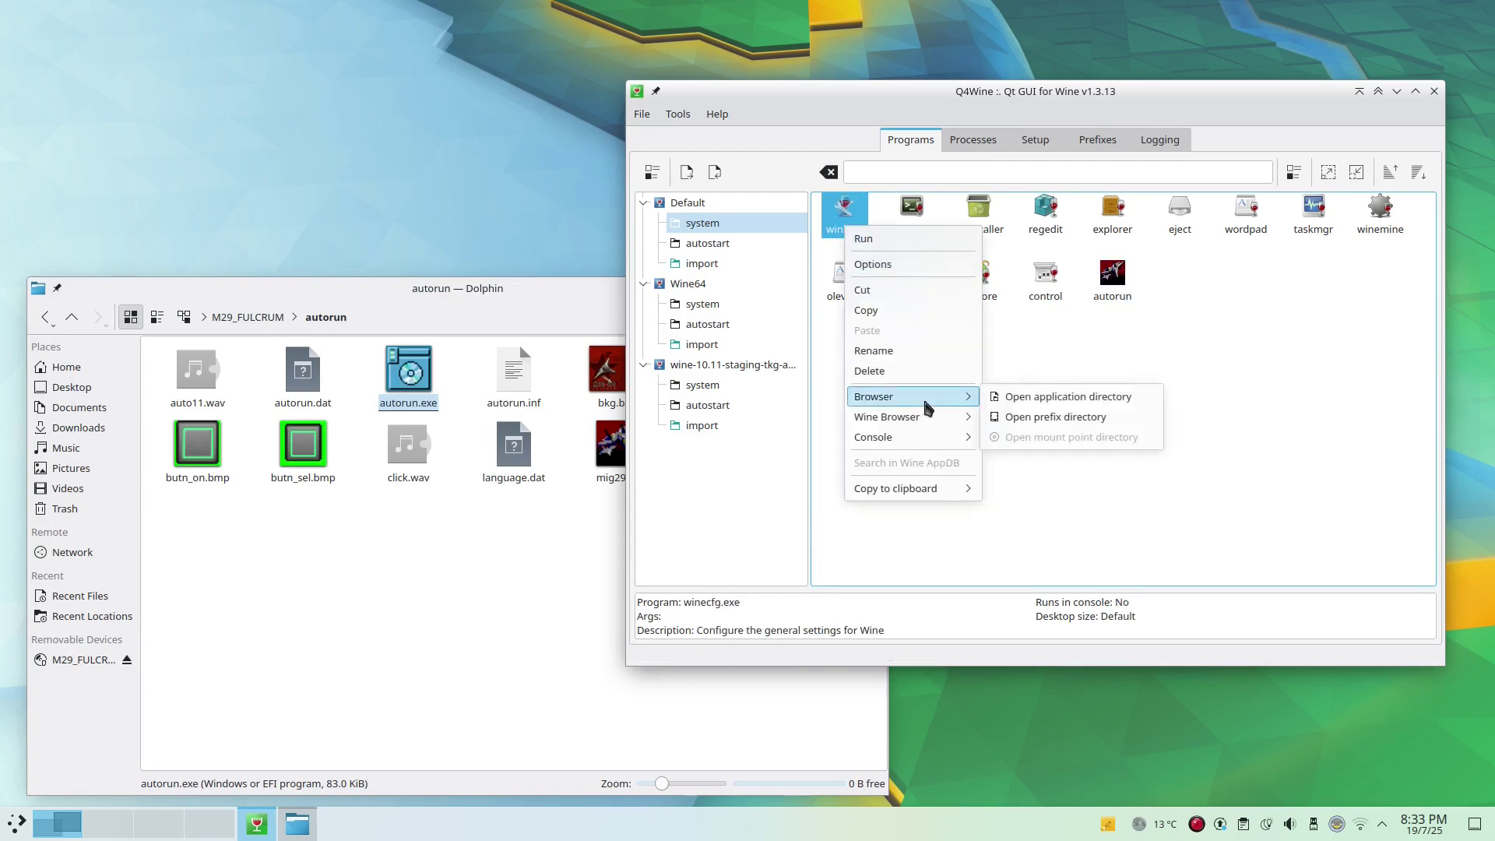
{"action": "left_click", "coordinate": [1044, 417]}
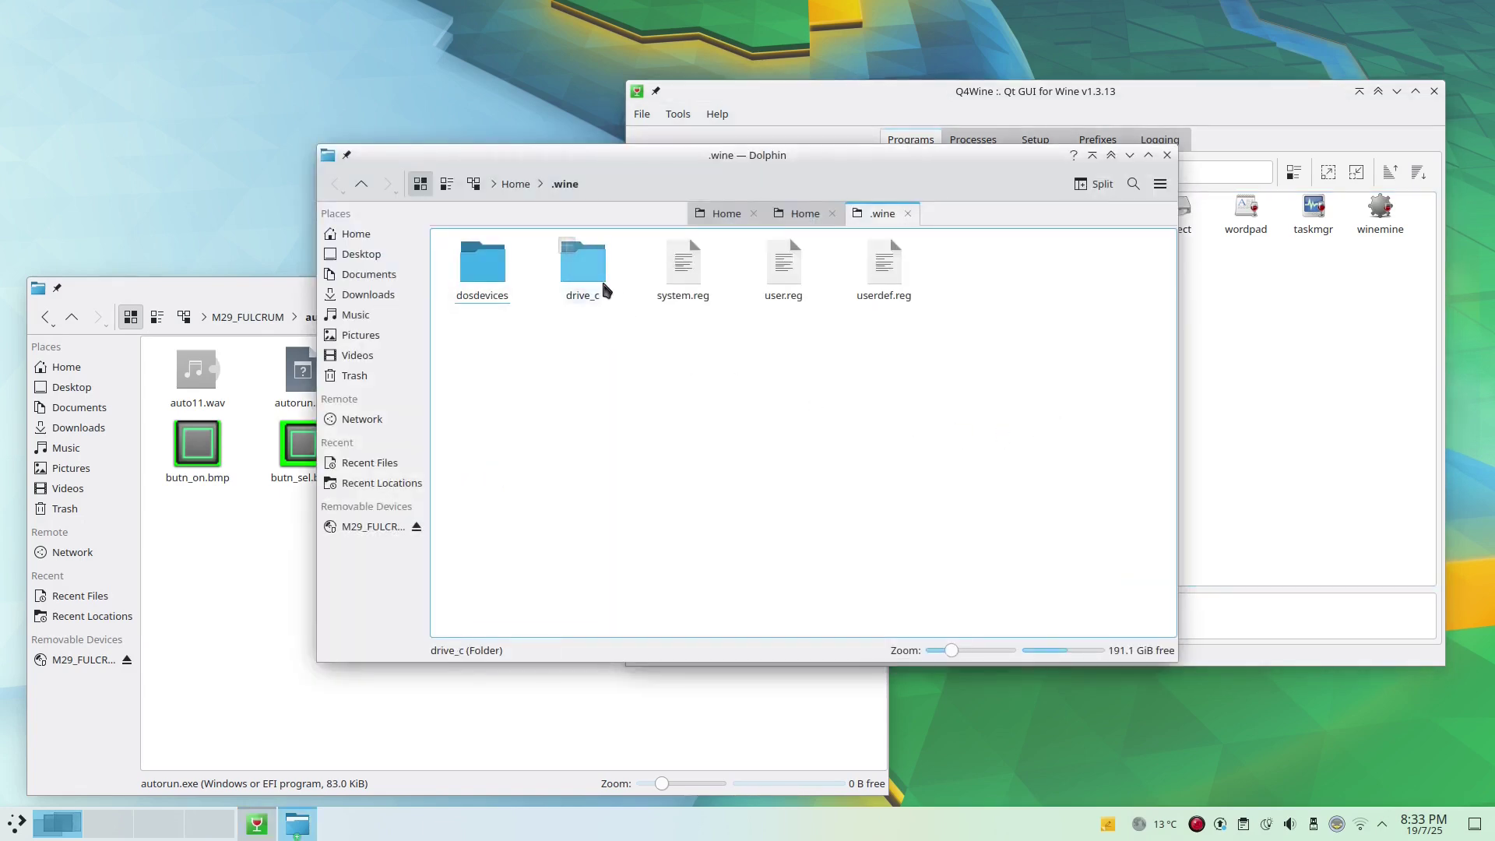
{"action": "double_click", "coordinate": [603, 284]}
{"action": "left_click", "coordinate": [494, 274]}
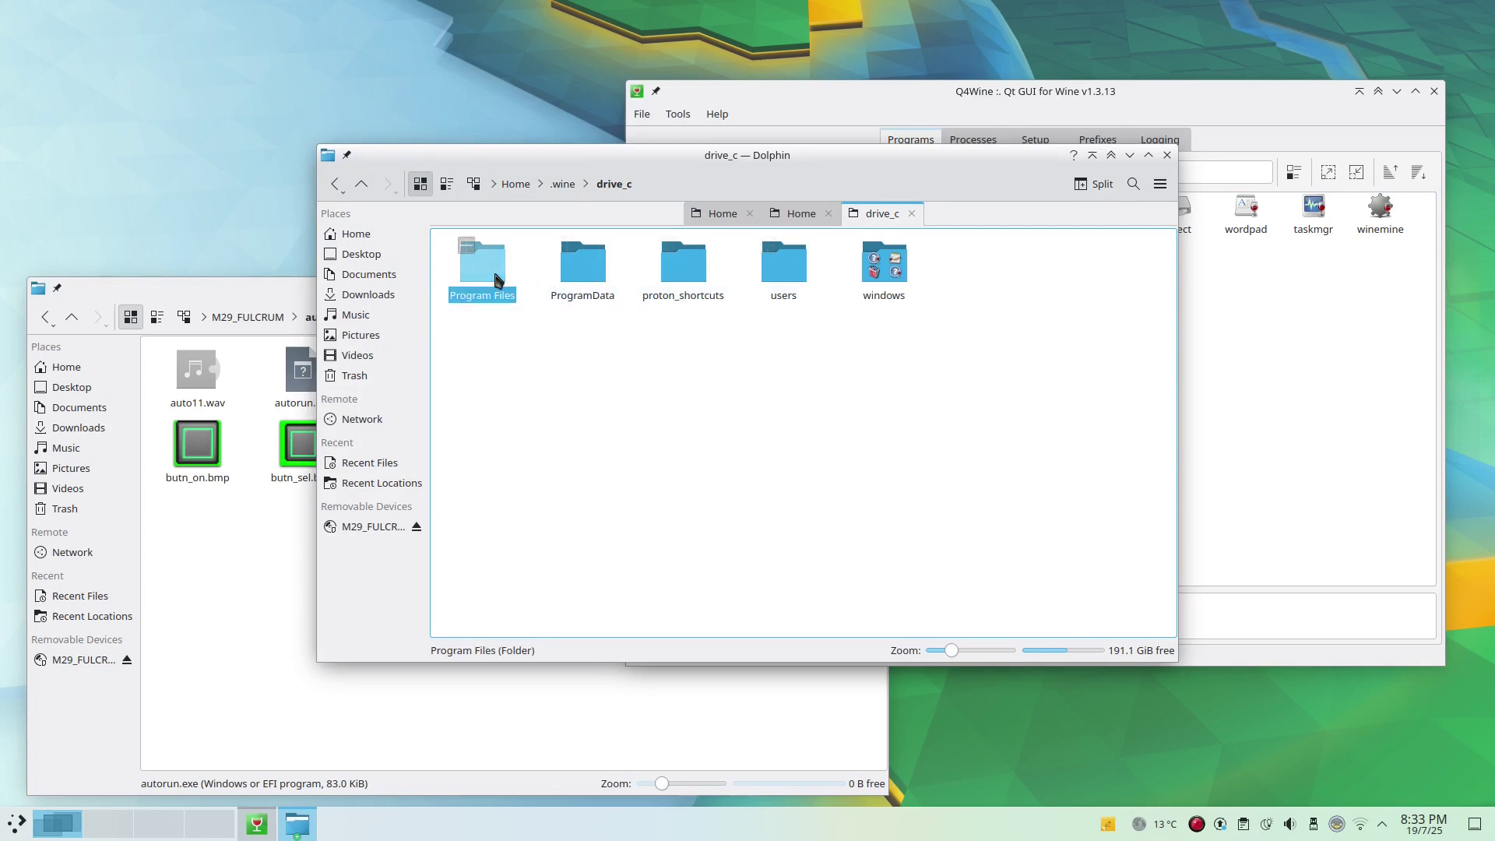
{"action": "double_click", "coordinate": [495, 275]}
{"action": "left_click", "coordinate": [690, 274]}
{"action": "double_click", "coordinate": [690, 274]}
{"action": "double_click", "coordinate": [560, 286]}
{"action": "left_click_drag", "start_coordinate": [874, 164], "coordinate": [602, 258]}
{"action": "left_click", "coordinate": [535, 307]}
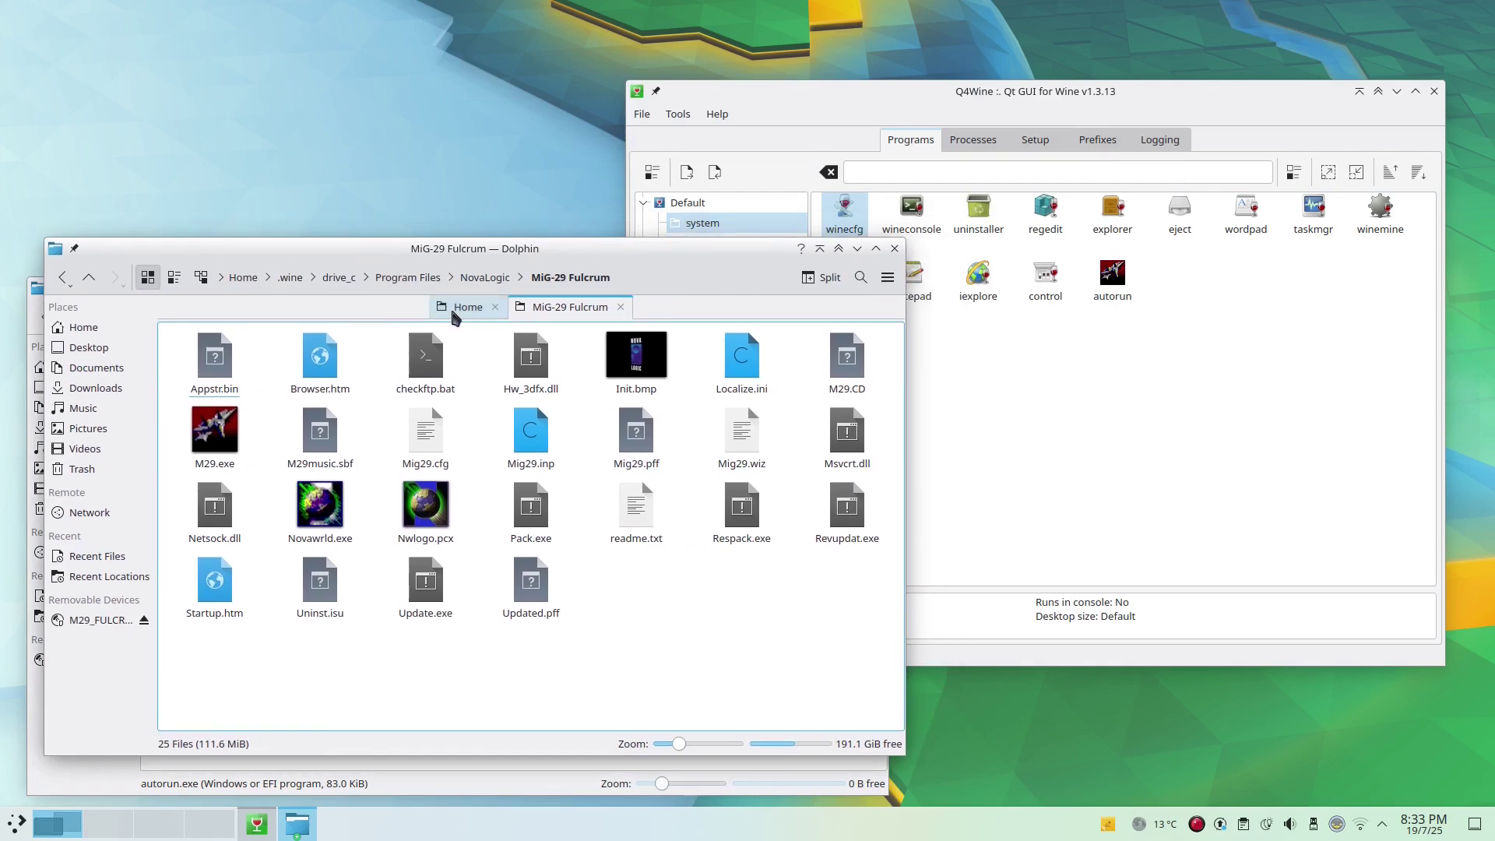
Repoint the autorun icon at M29.exe, saving it as the M29 launcher
{"action": "left_click", "coordinate": [495, 307]}
{"action": "left_click", "coordinate": [1122, 287]}
{"action": "right_click", "coordinate": [1122, 287]}
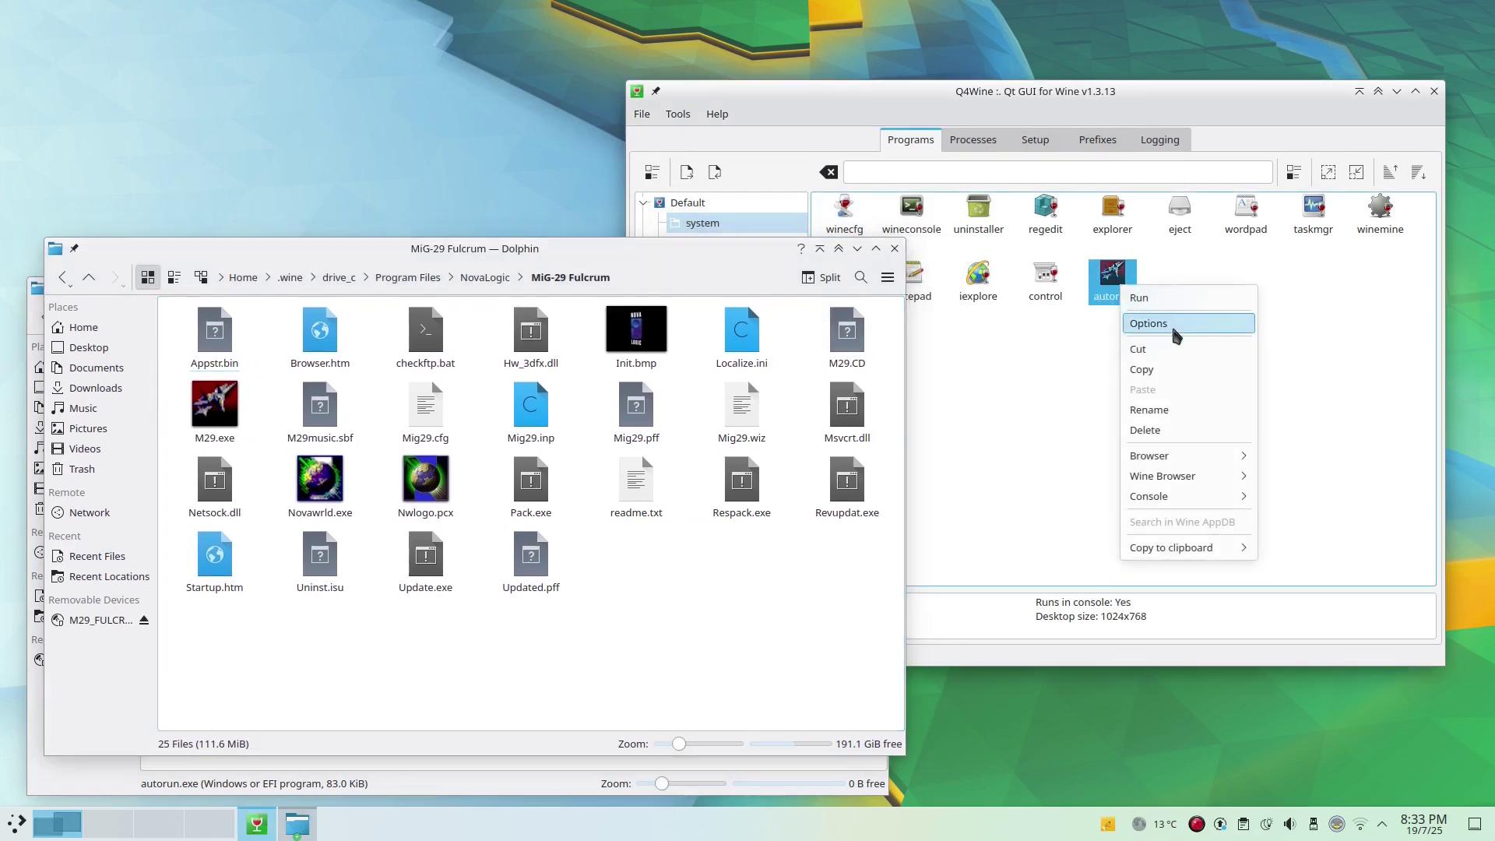
{"action": "left_click", "coordinate": [1182, 324]}
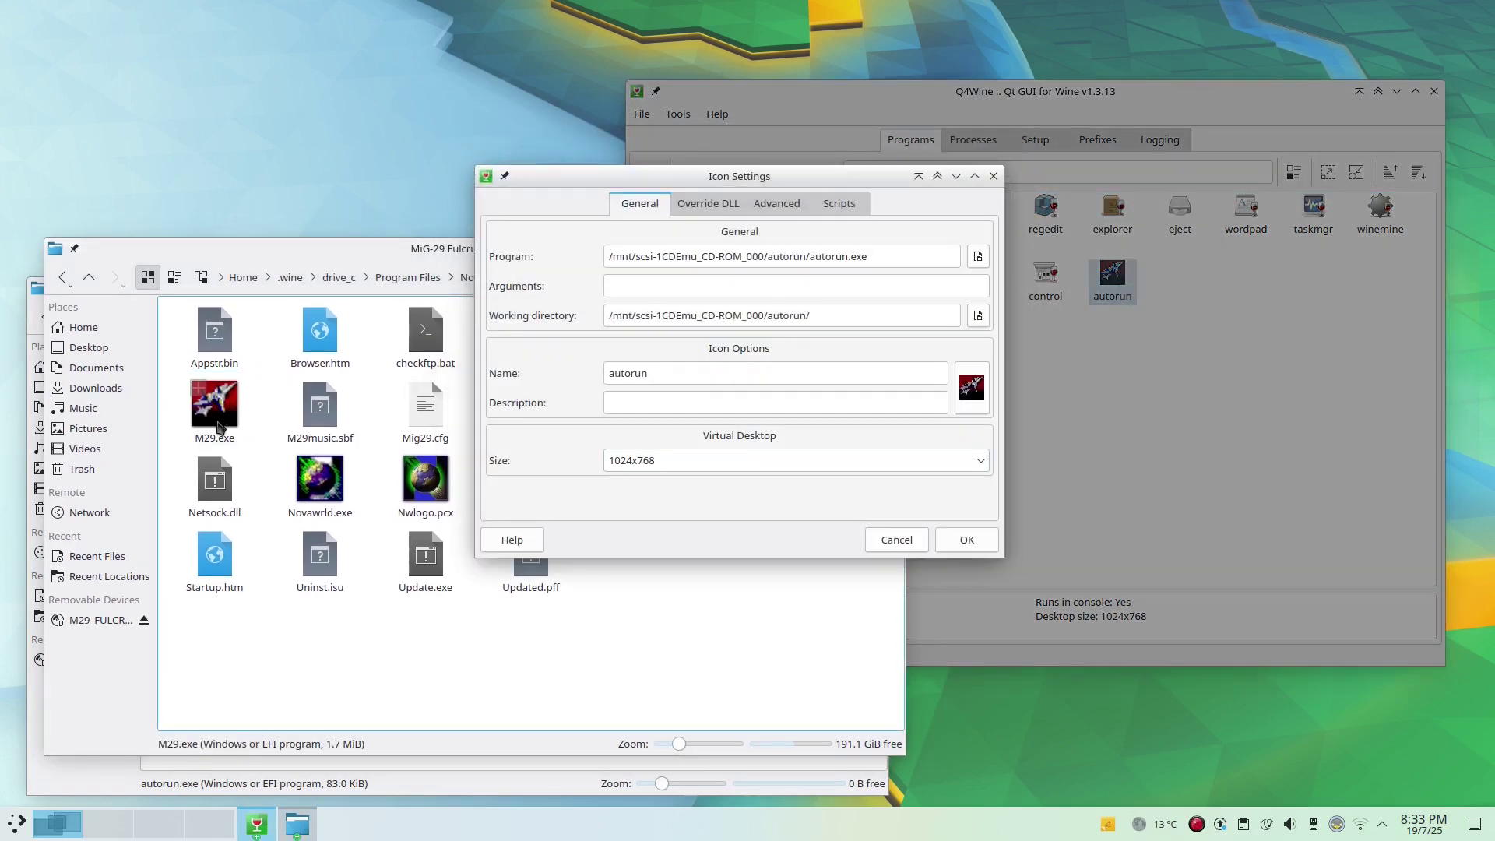
{"action": "left_click", "coordinate": [976, 257]}
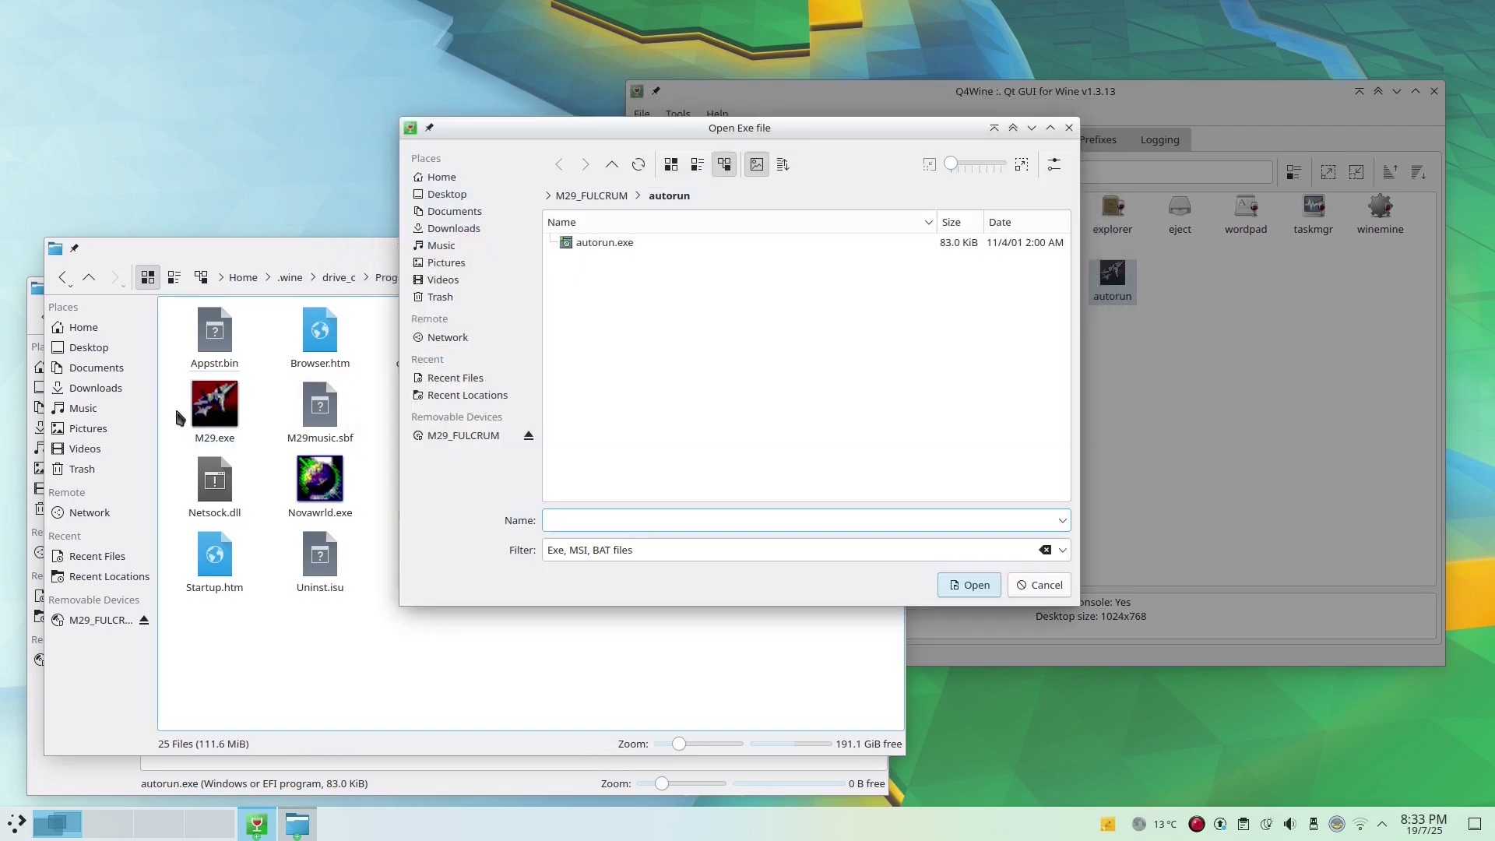
{"action": "left_click_drag", "start_coordinate": [214, 404], "coordinate": [982, 377]}
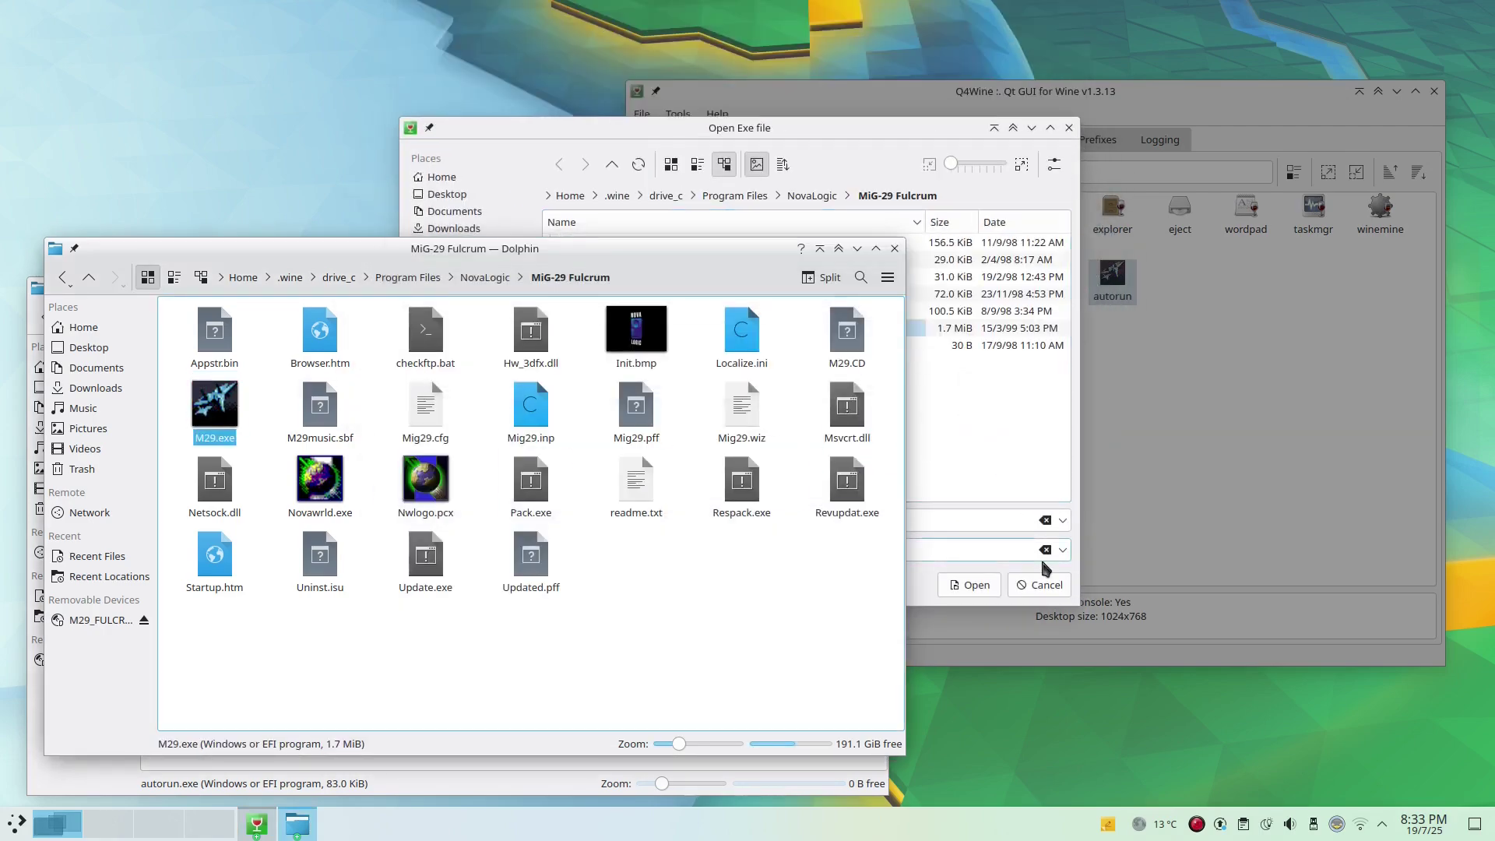
{"action": "left_click", "coordinate": [975, 585]}
{"action": "left_click", "coordinate": [966, 540]}
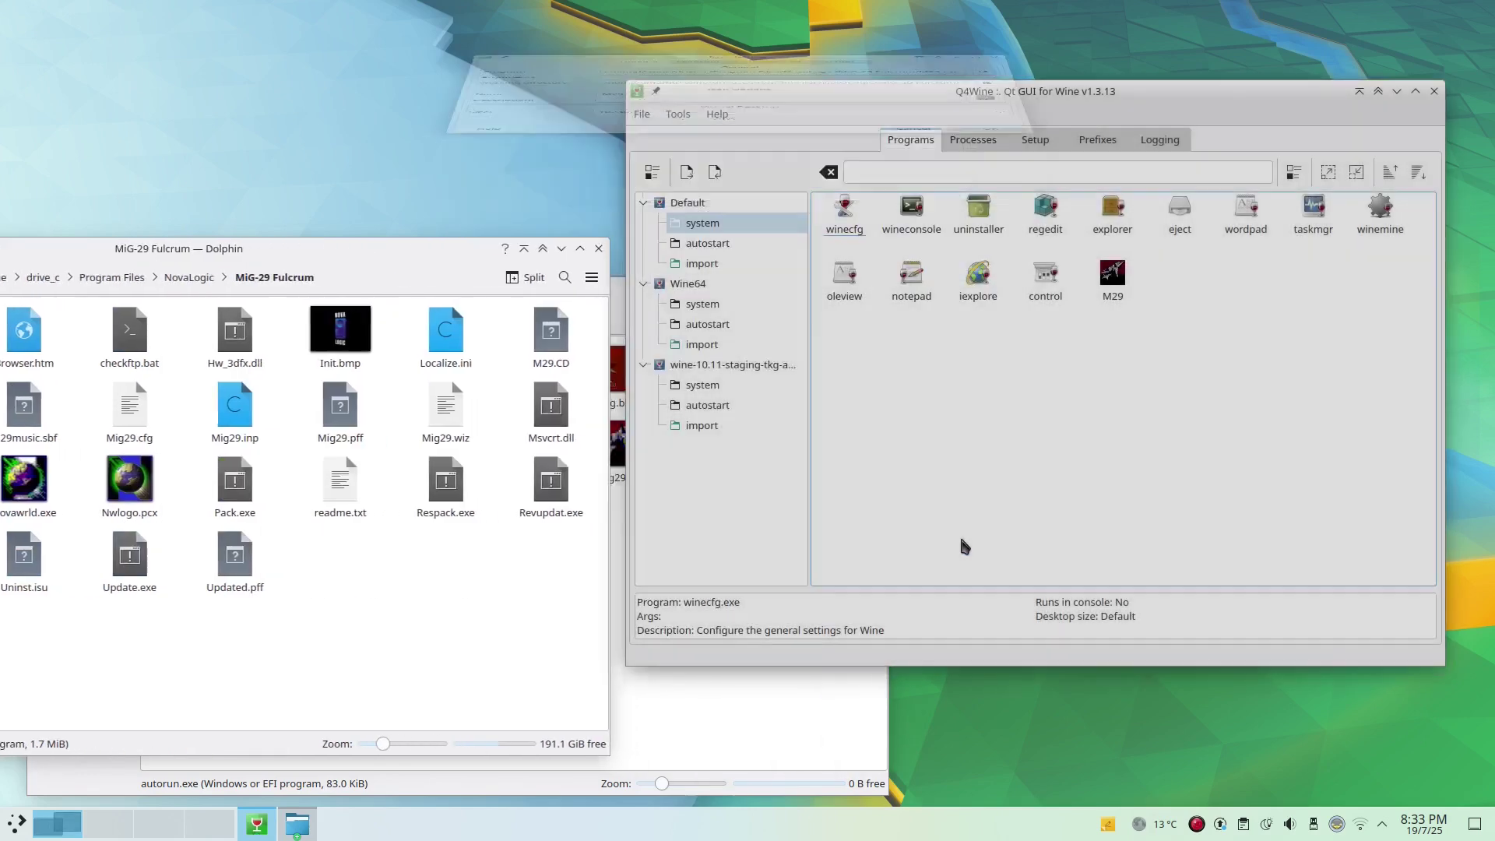
Start the game from the M29 icon and set Game Resolution to 1024 x 768
{"action": "double_click", "coordinate": [1114, 278]}
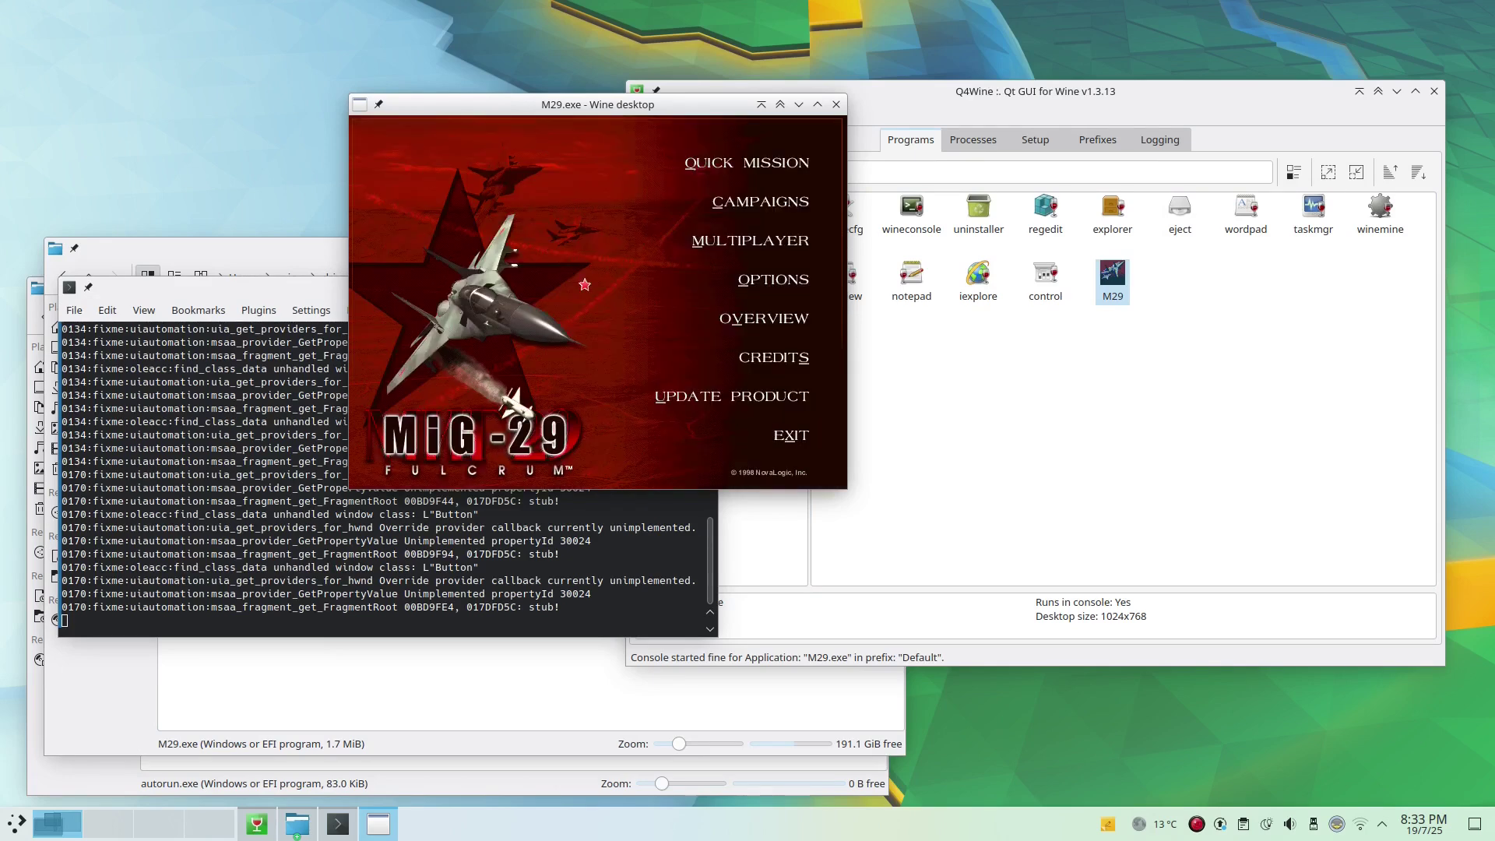
{"action": "left_click", "coordinate": [771, 283]}
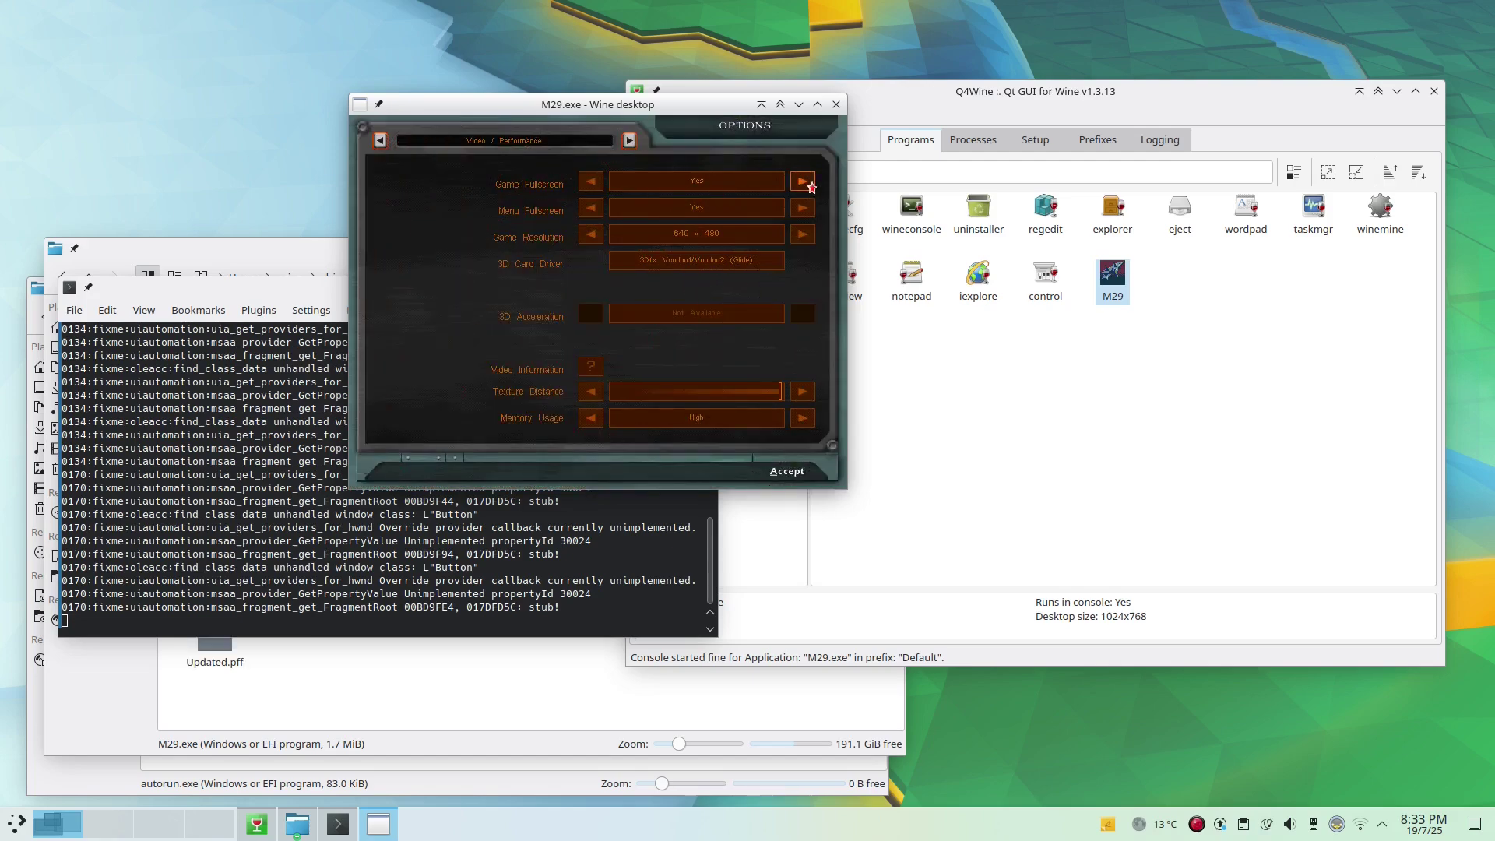
{"action": "left_click", "coordinate": [803, 235]}
{"action": "left_click", "coordinate": [803, 235]}
{"action": "left_click", "coordinate": [798, 472]}
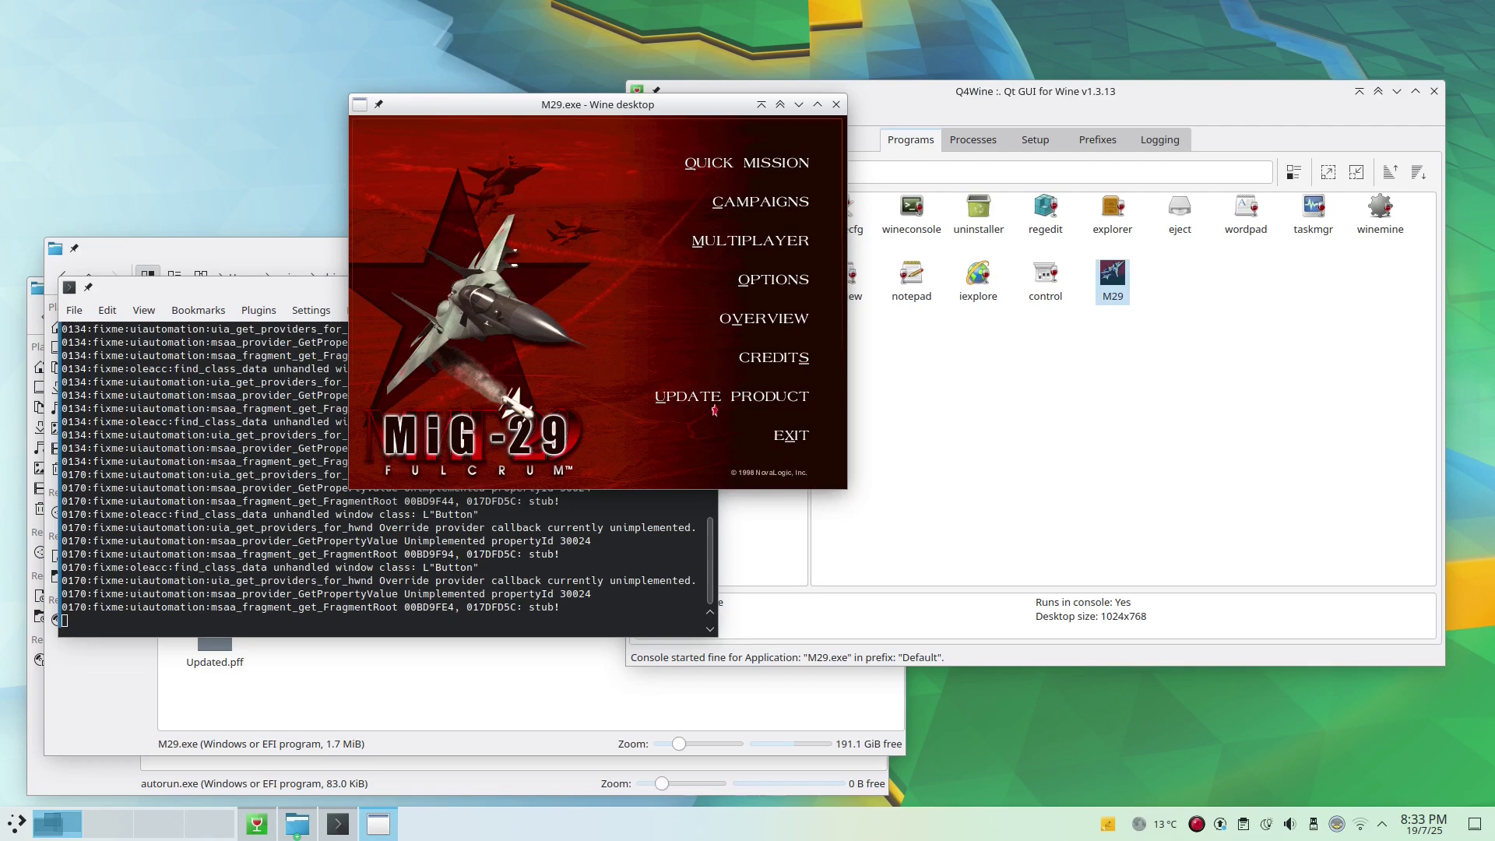
Start the Basic Air Maneuvers quick mission from its briefing
{"action": "left_click", "coordinate": [795, 165]}
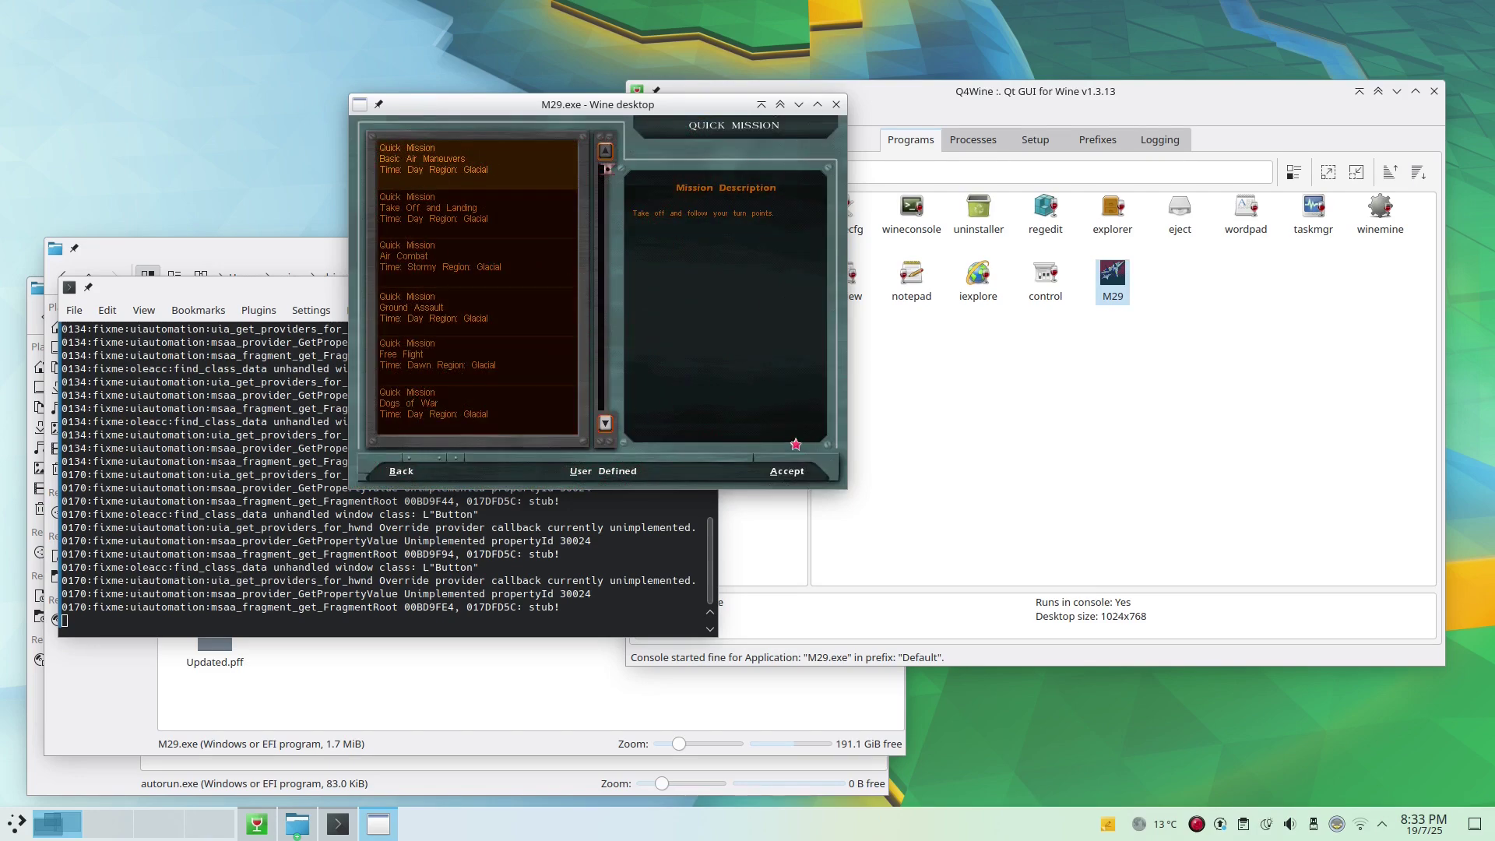
{"action": "left_click", "coordinate": [787, 472]}
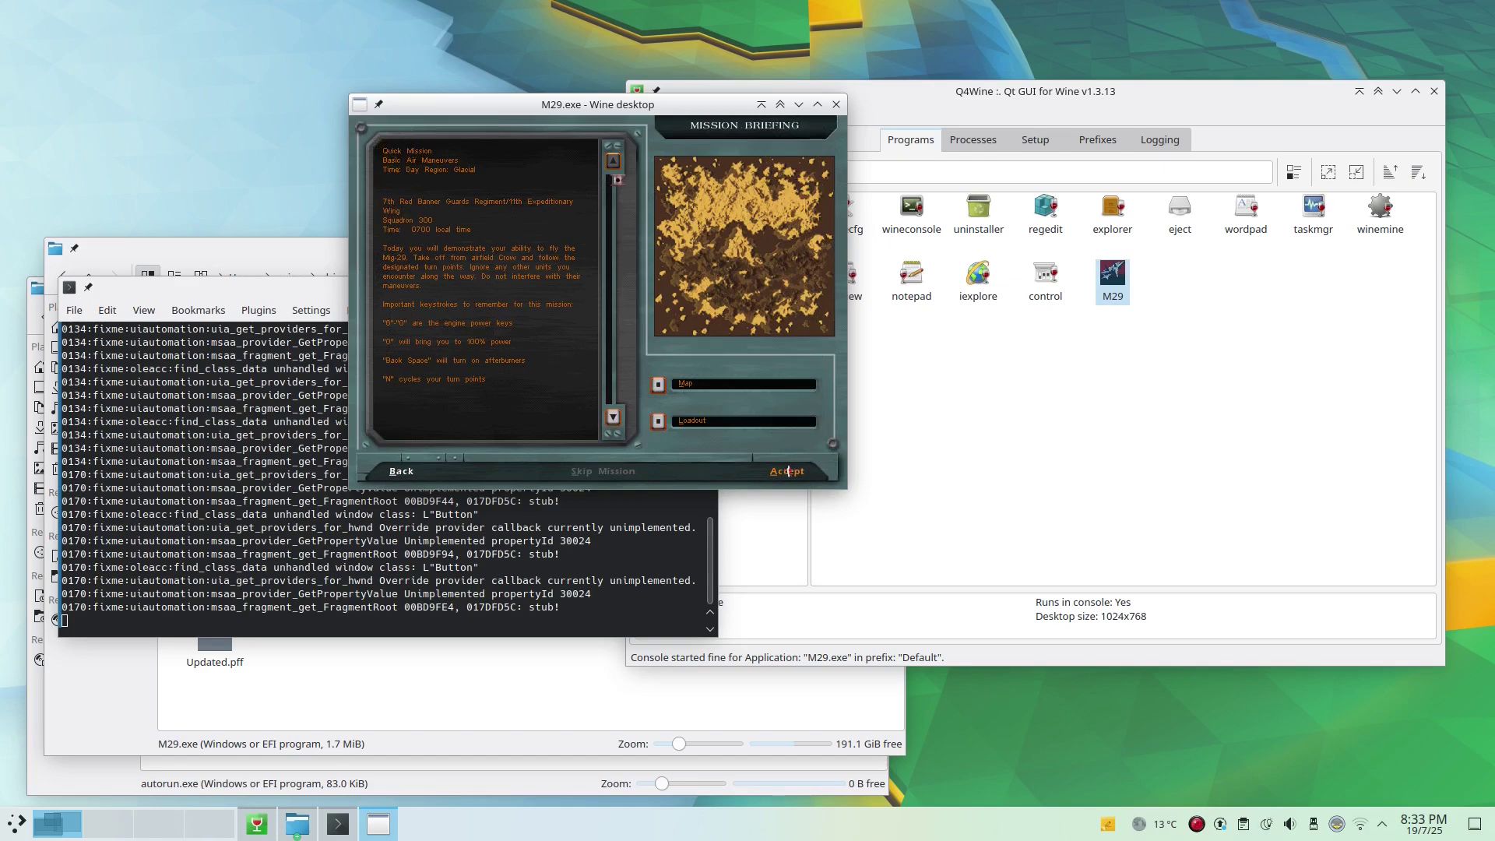
{"action": "left_click", "coordinate": [787, 472]}
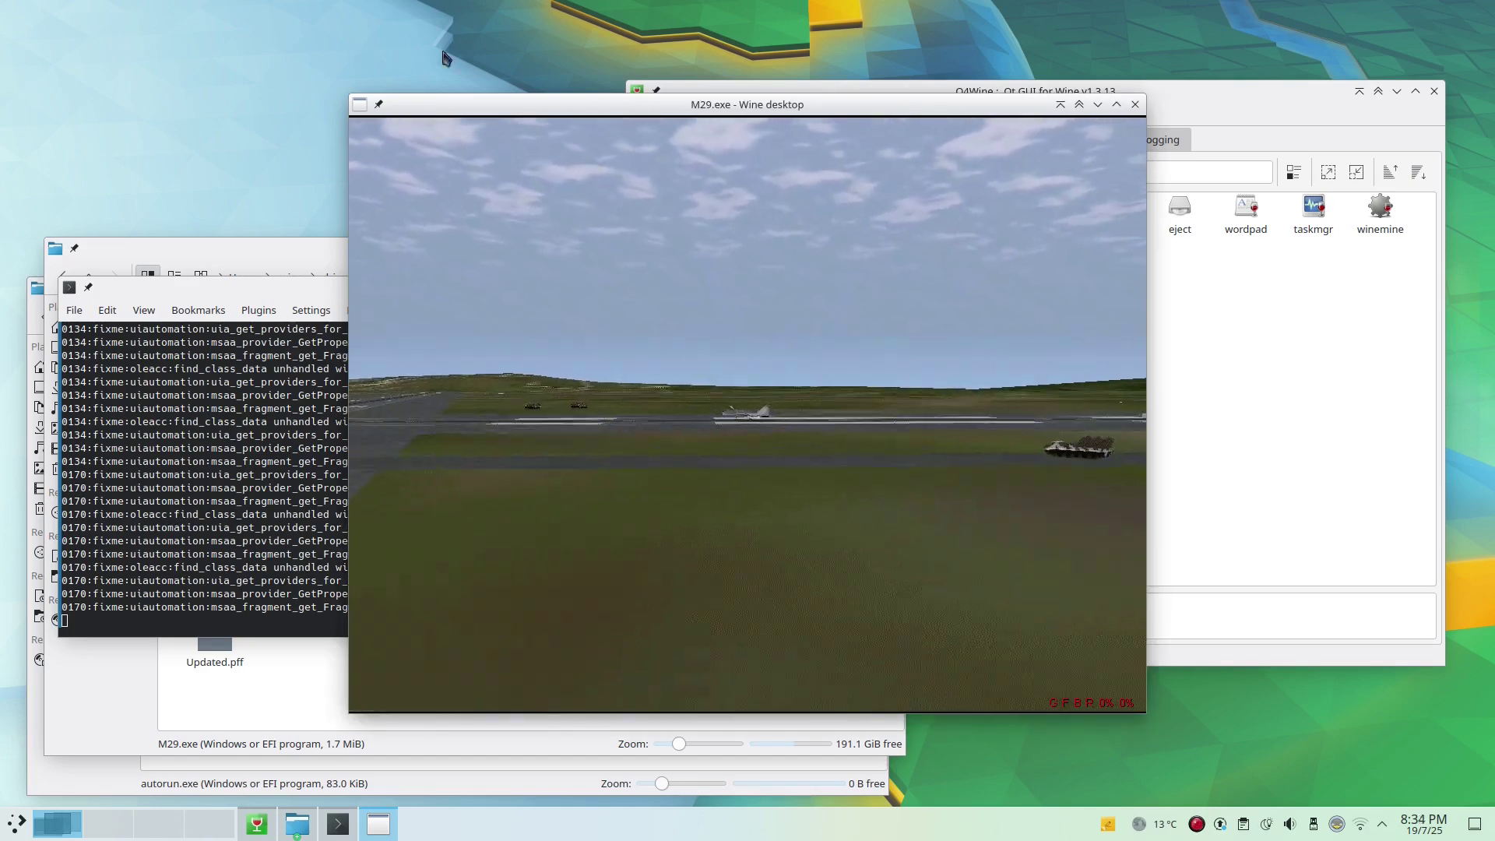
Move the game window right, hide Konsole, minimise Q4Wine and bring up Dolphin's title-bar menu
{"action": "left_click_drag", "start_coordinate": [792, 104], "coordinate": [1099, 123]}
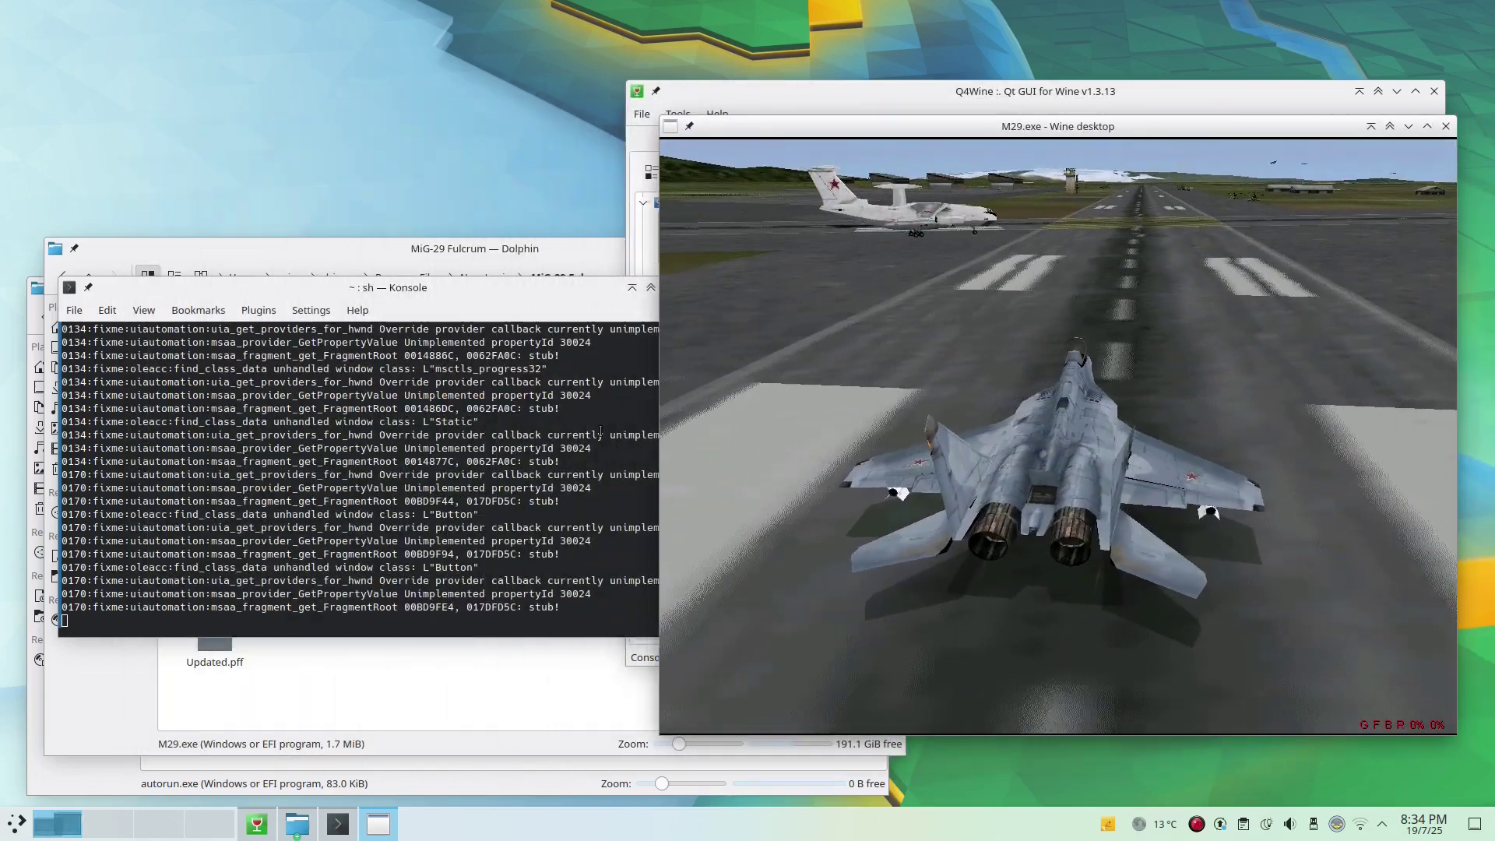
{"action": "key", "text": "alt+Tab"}
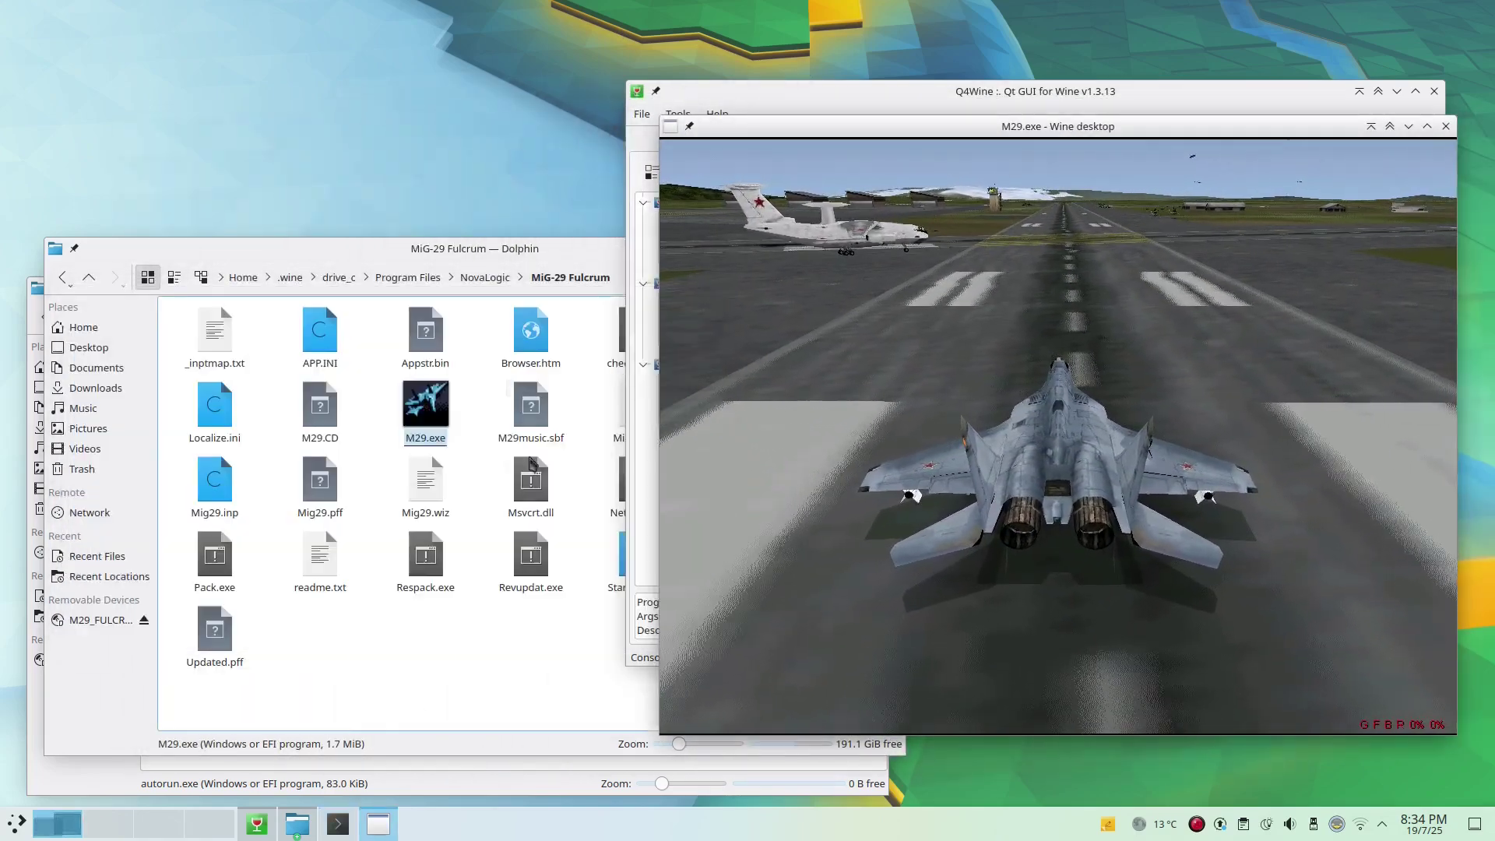
{"action": "left_click", "coordinate": [1397, 91]}
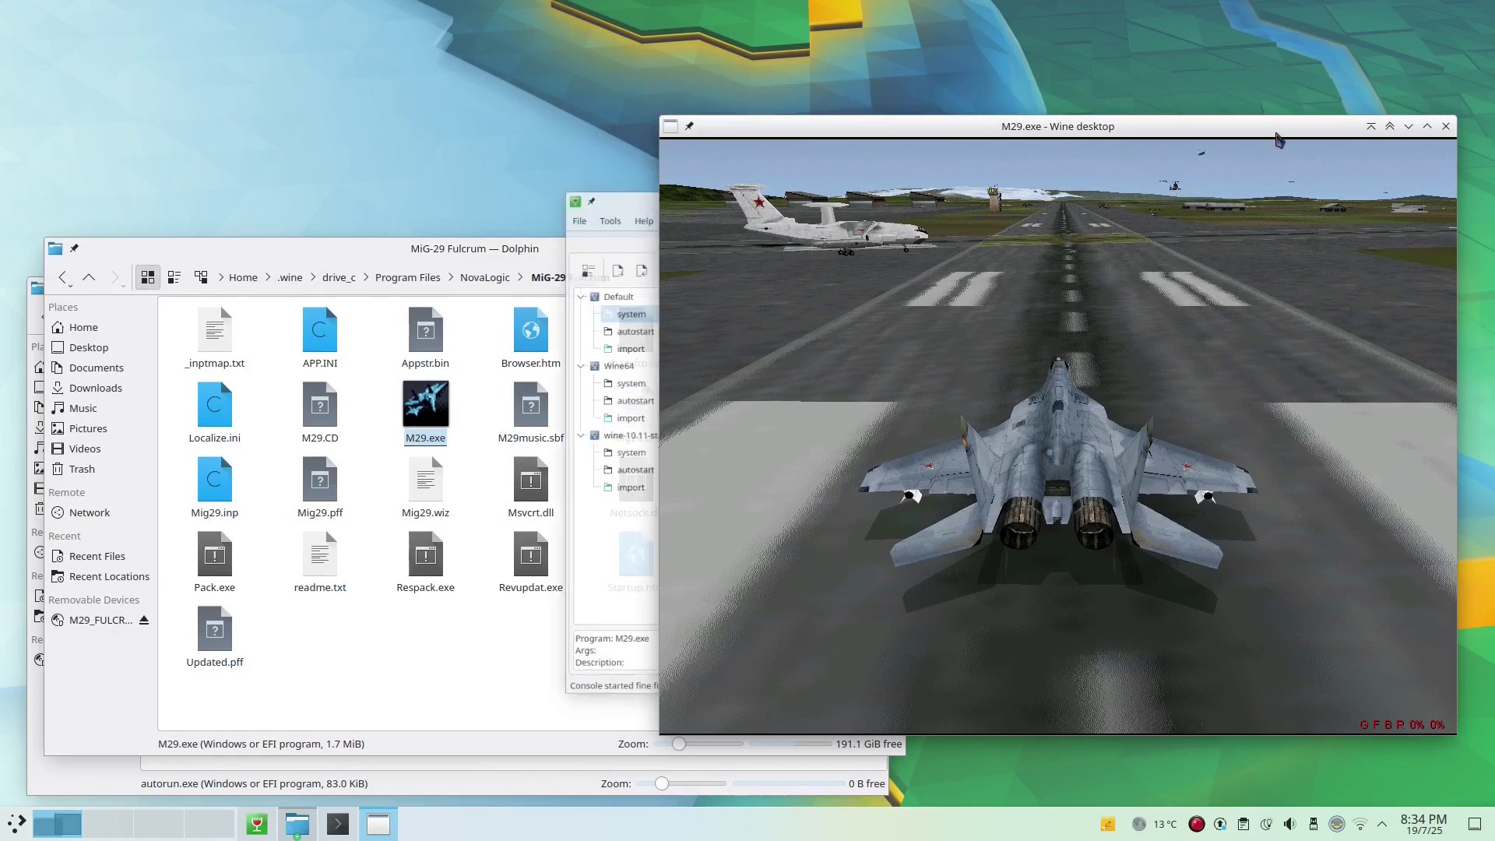
{"action": "right_click", "coordinate": [555, 259]}
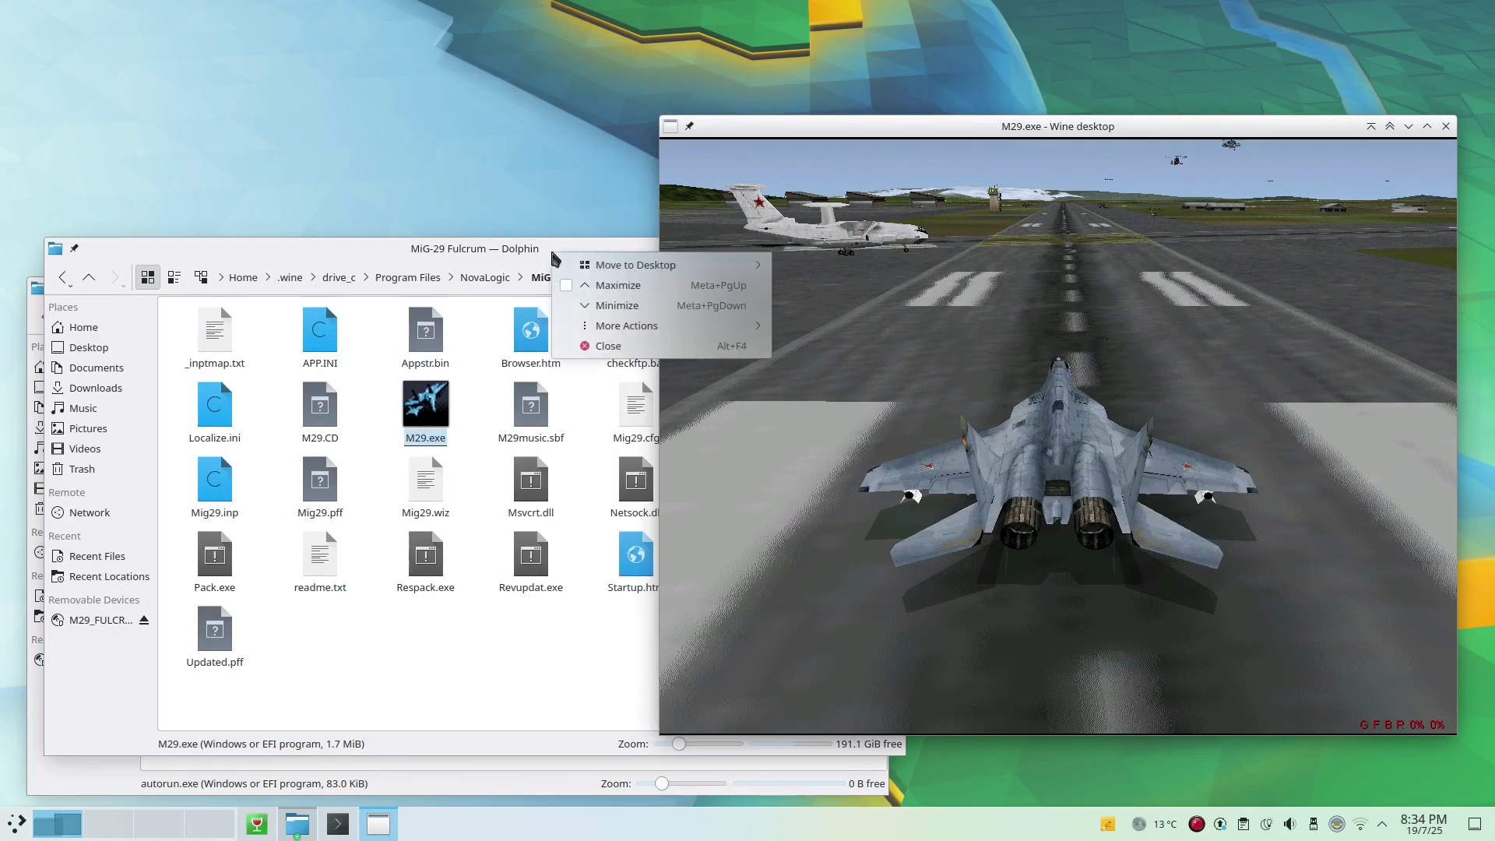
Close the game's folder window and navigate Dolphin into the M29_FULCRUM disc's manuals folder
{"action": "left_click", "coordinate": [615, 351]}
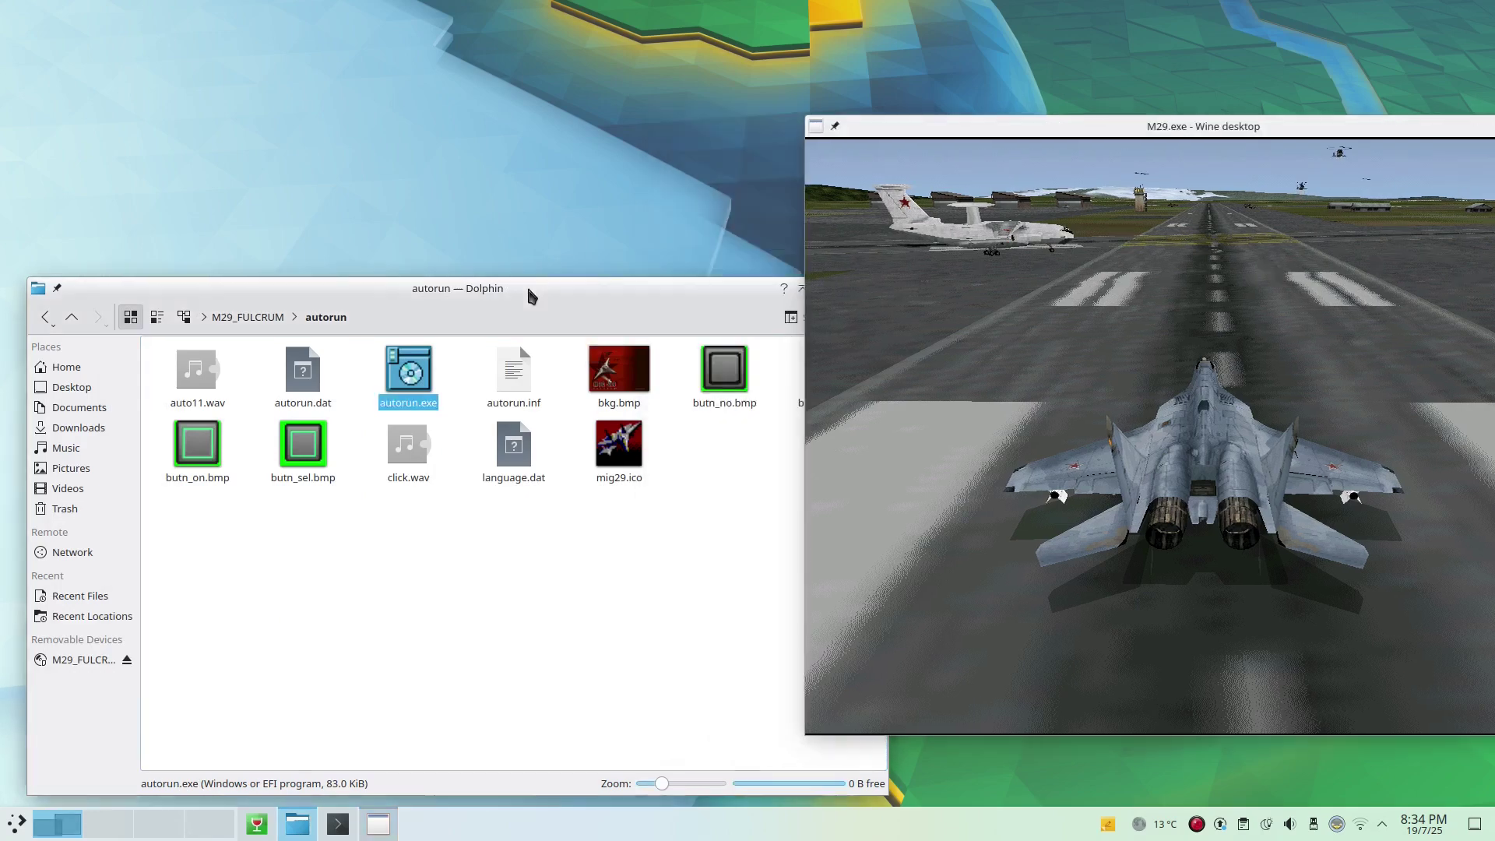
{"action": "left_click", "coordinate": [527, 284]}
{"action": "key", "text": "alt+Up"}
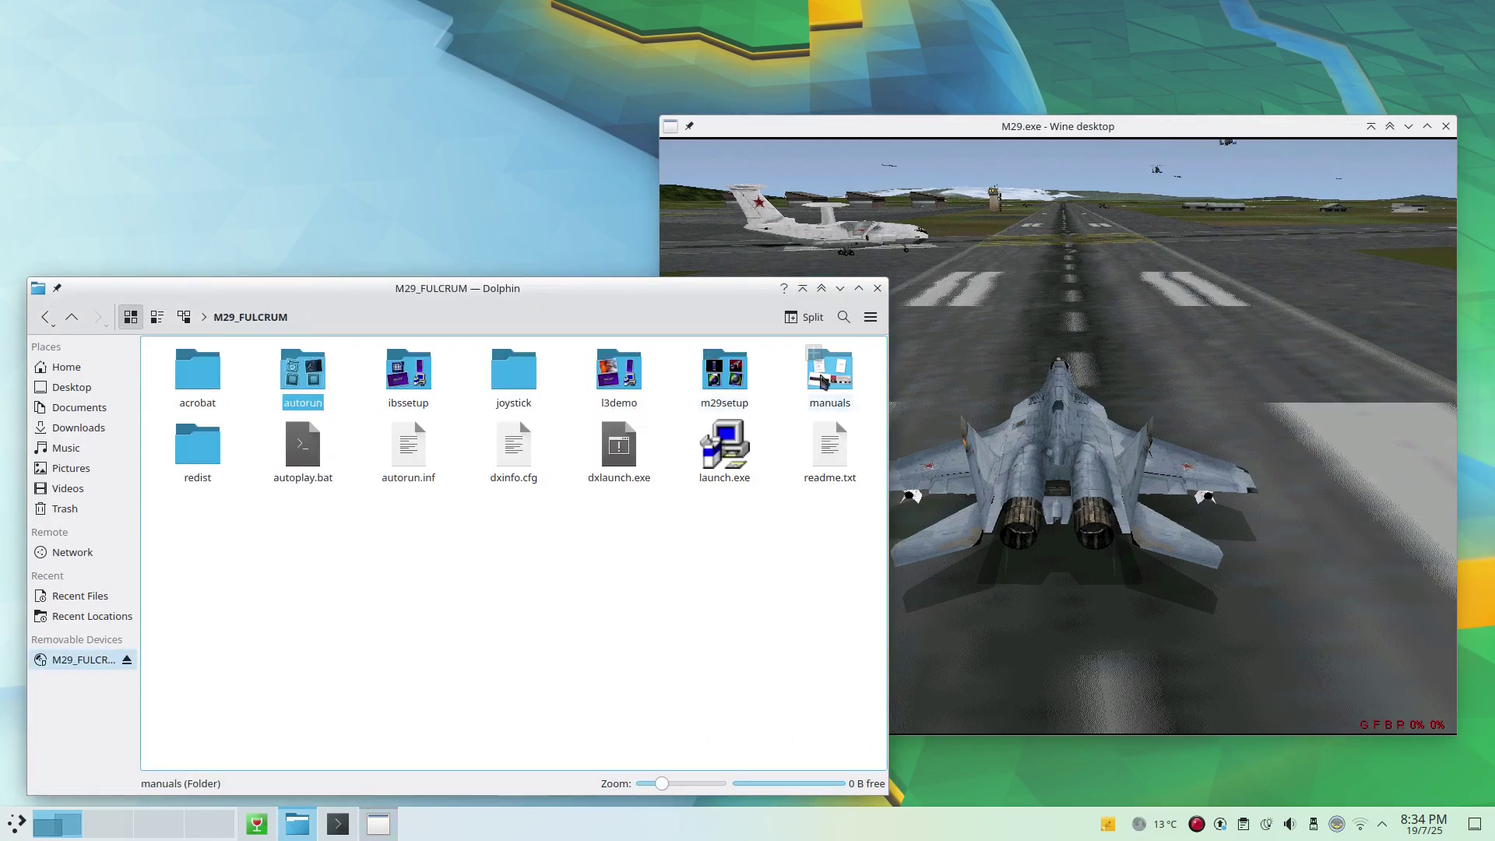
{"action": "double_click", "coordinate": [826, 378]}
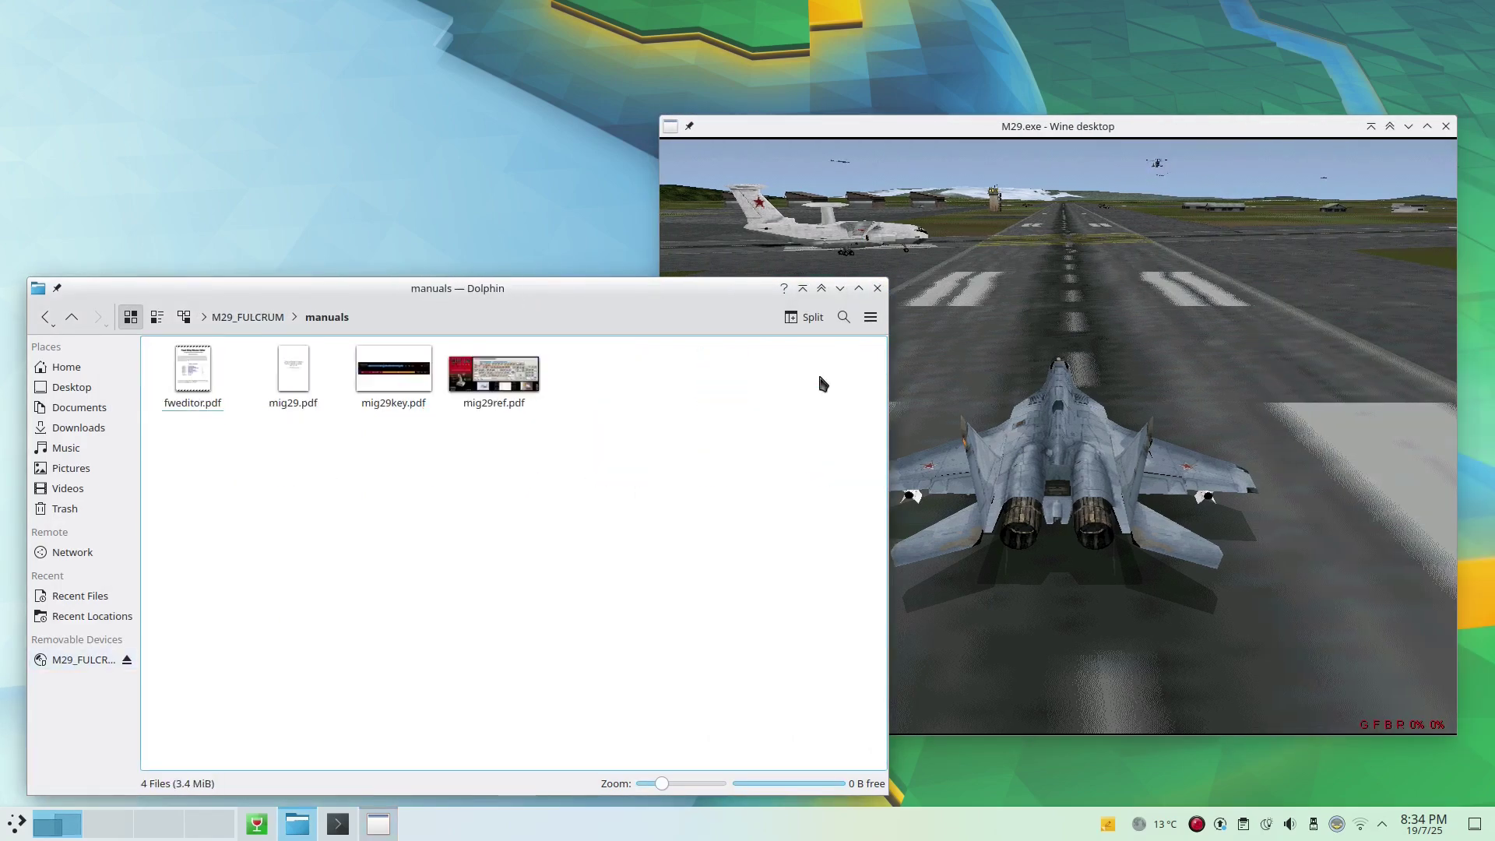
Open and close mig29key.pdf, then open mig29ref.pdf in Okular and minimise it
{"action": "double_click", "coordinate": [406, 381]}
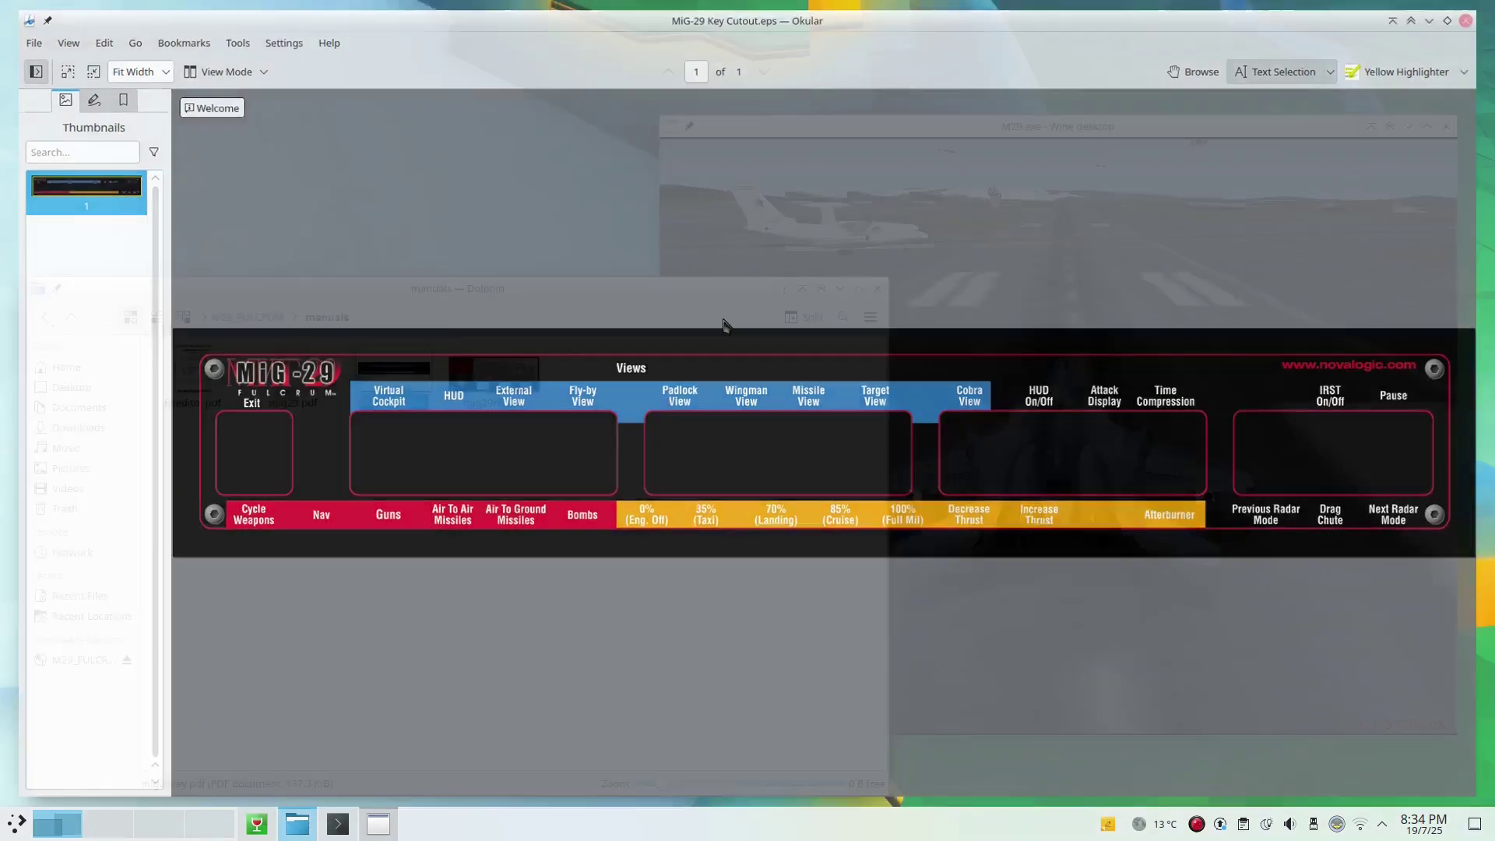
{"action": "key", "text": "ctrl+q"}
{"action": "double_click", "coordinate": [497, 401]}
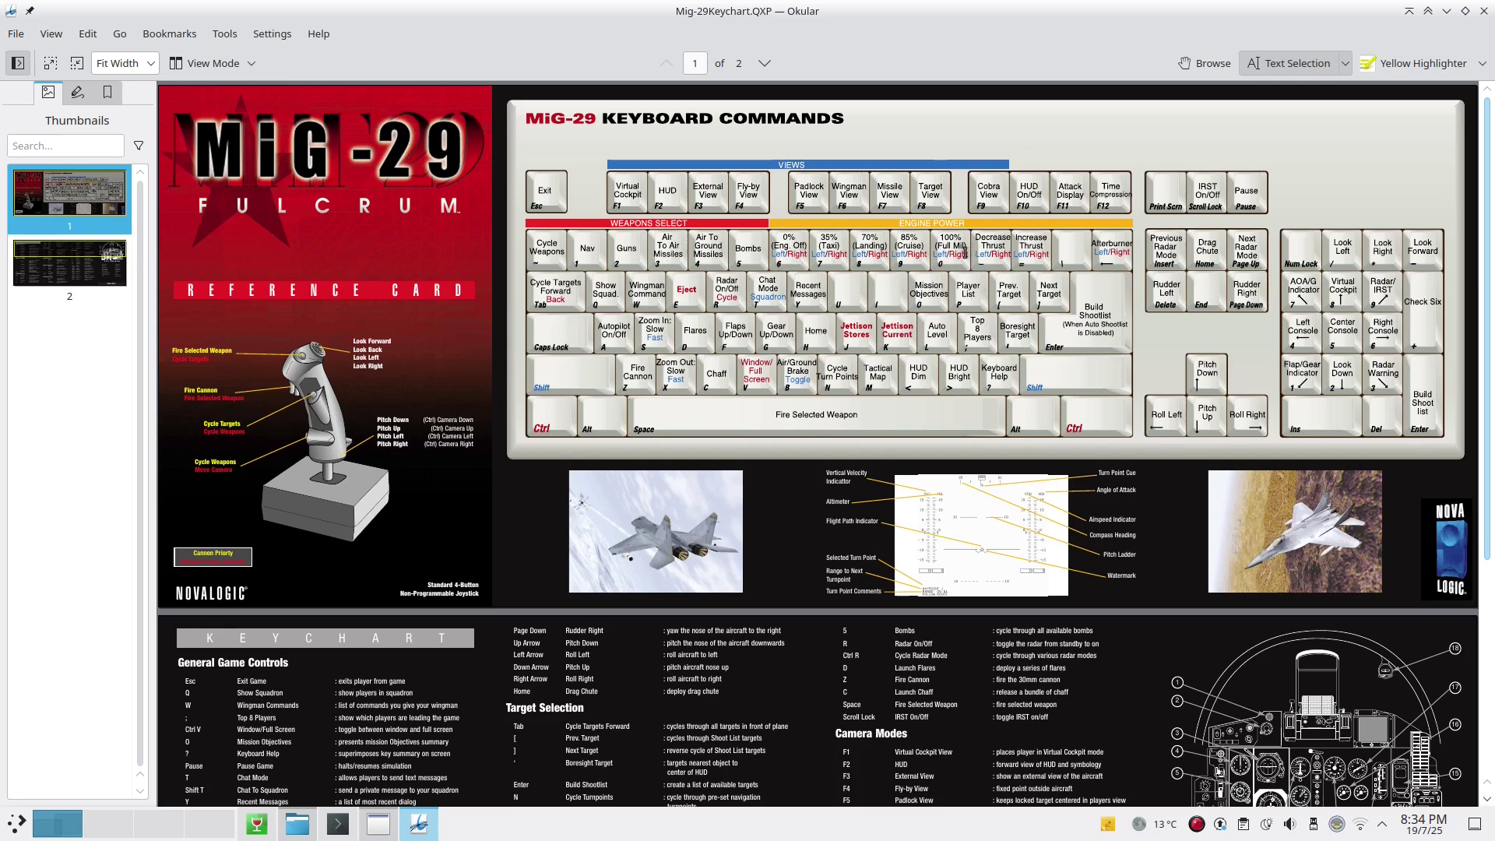
{"action": "left_click", "coordinate": [1447, 12]}
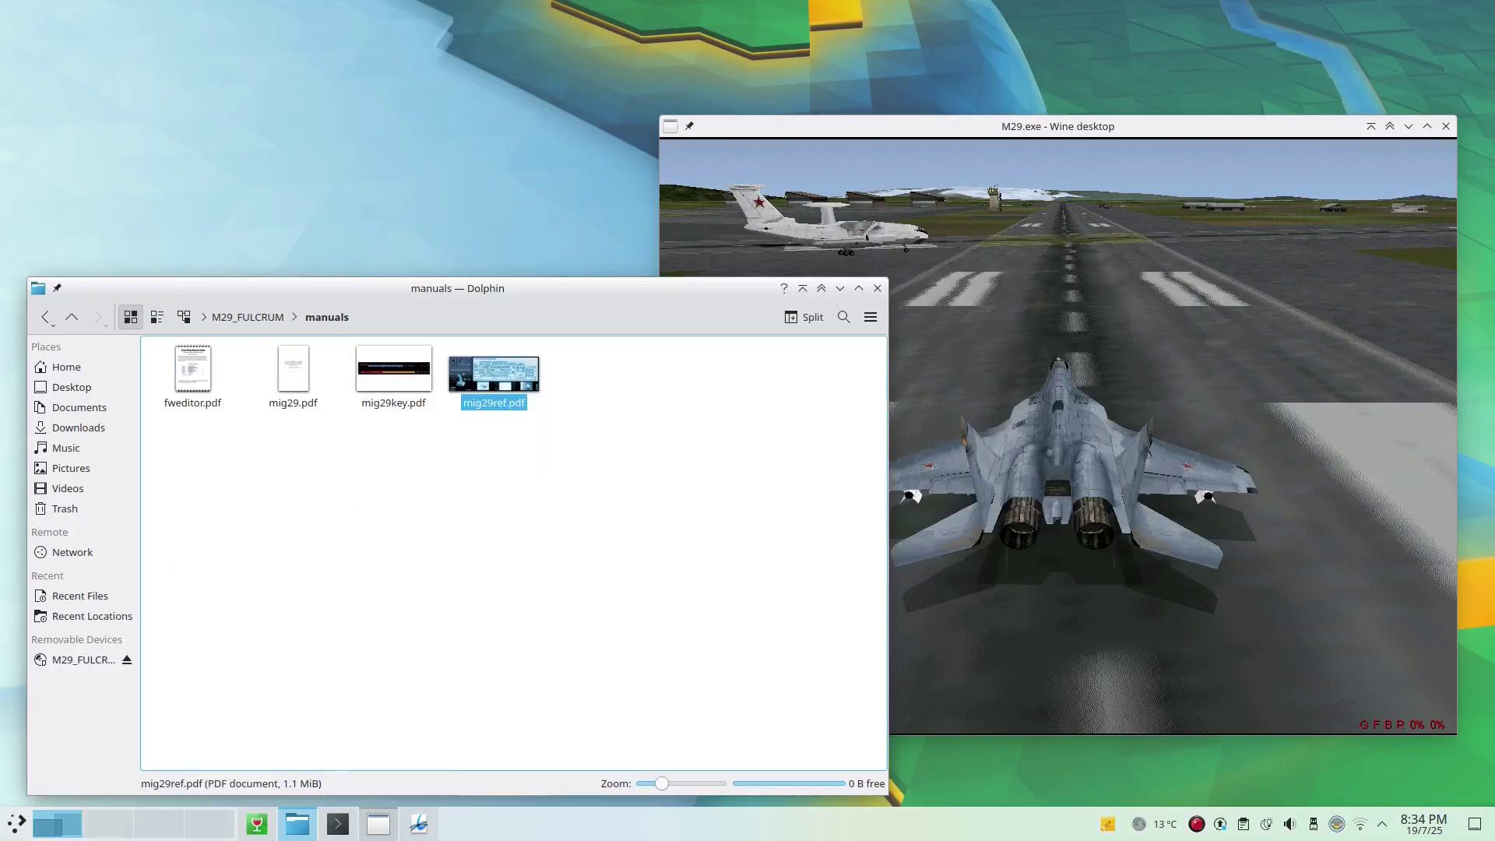
In the game, release the brakes with B and throttle to 100% (9, then 0) for takeoff
{"action": "left_click", "coordinate": [1186, 127]}
{"action": "key", "text": "b"}
{"action": "key", "text": "9"}
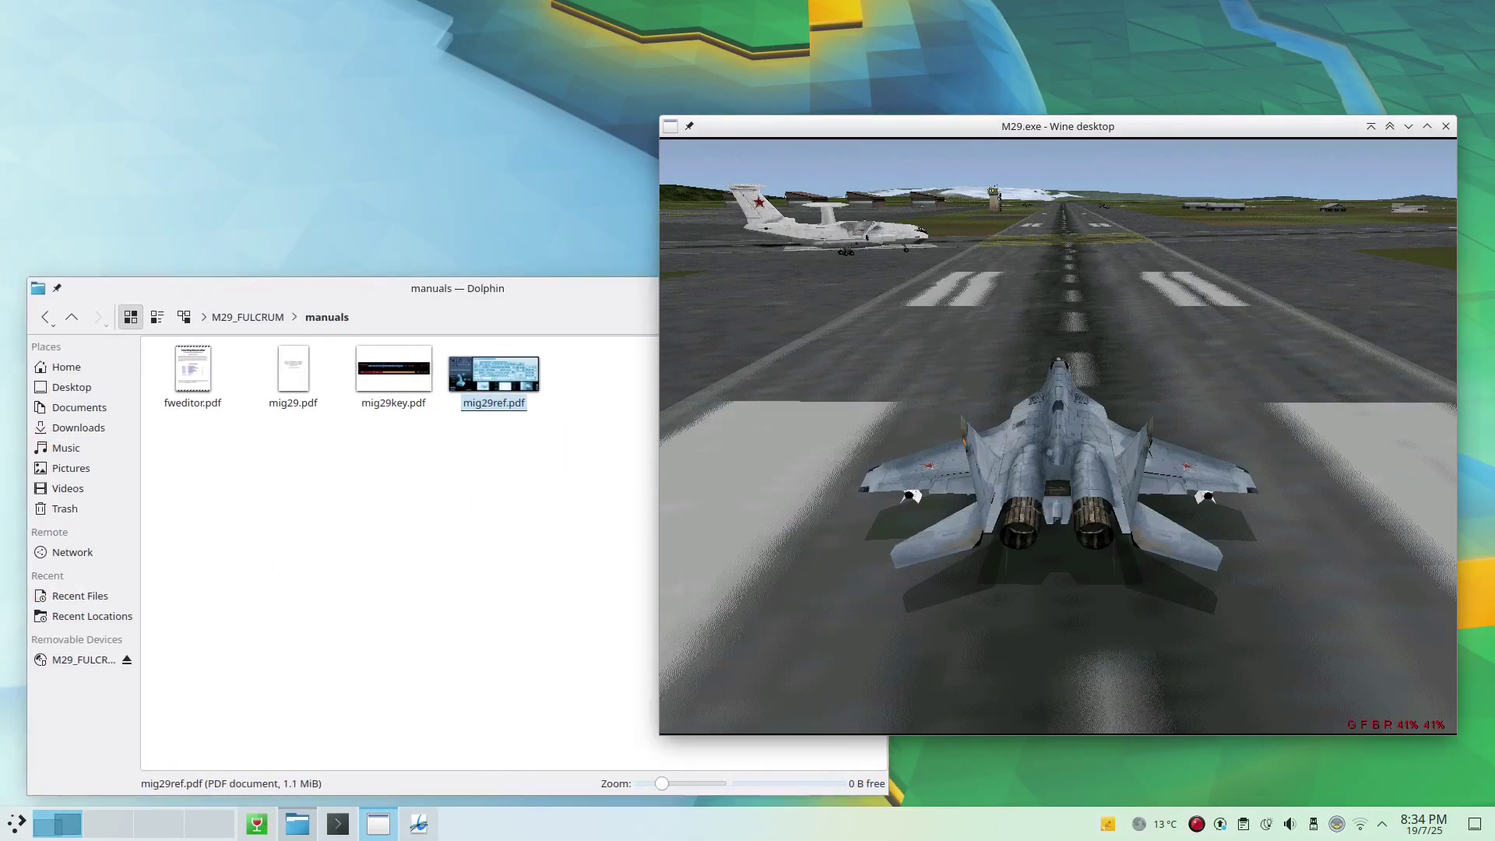
{"action": "key", "text": "0"}
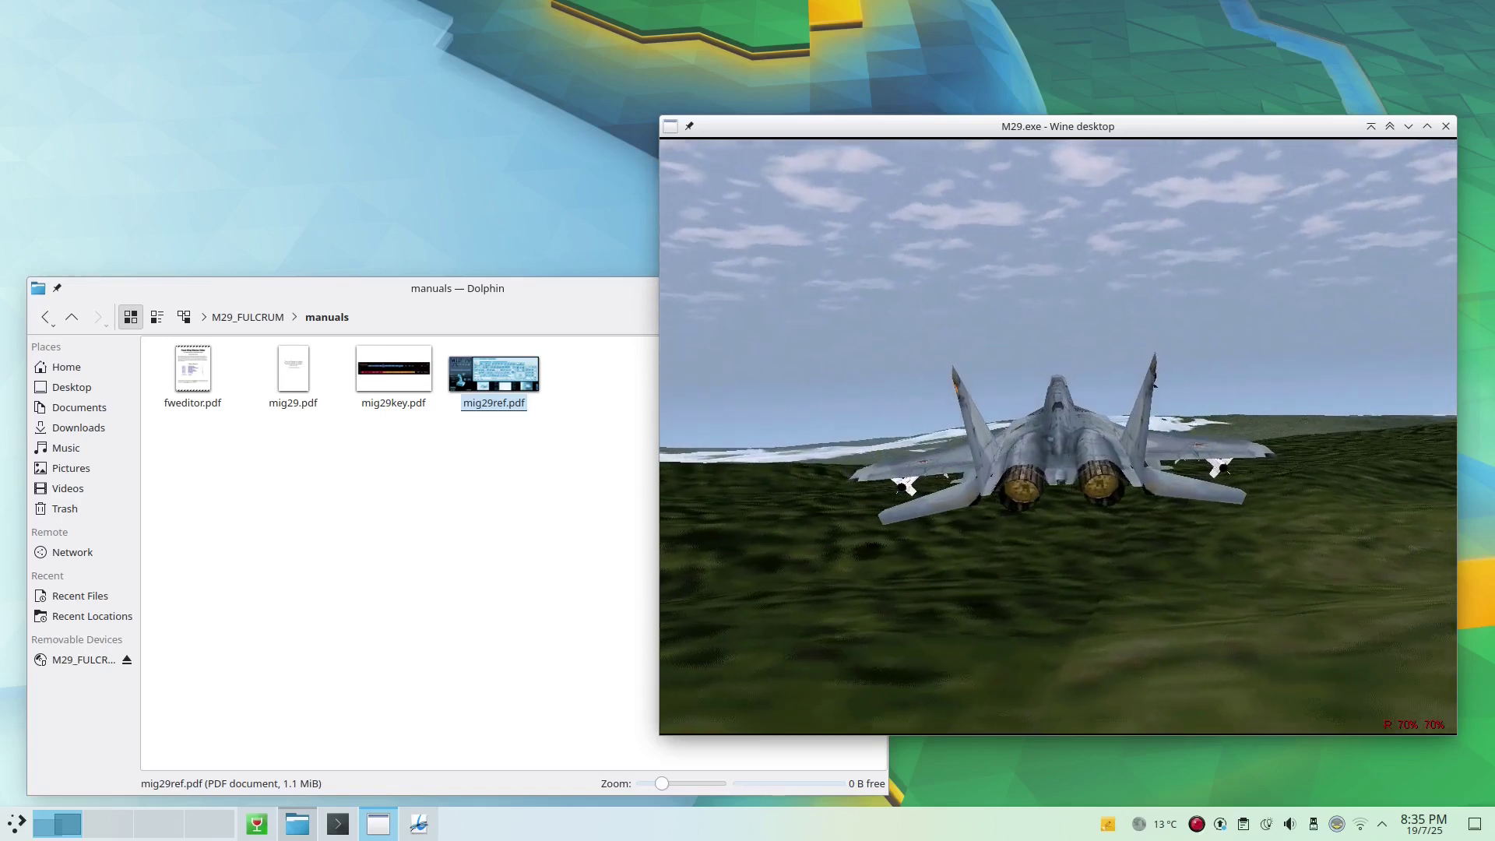
Check the keyboard chart in Okular, minimise it again, and engage the autopilot with A
{"action": "left_click", "coordinate": [424, 828]}
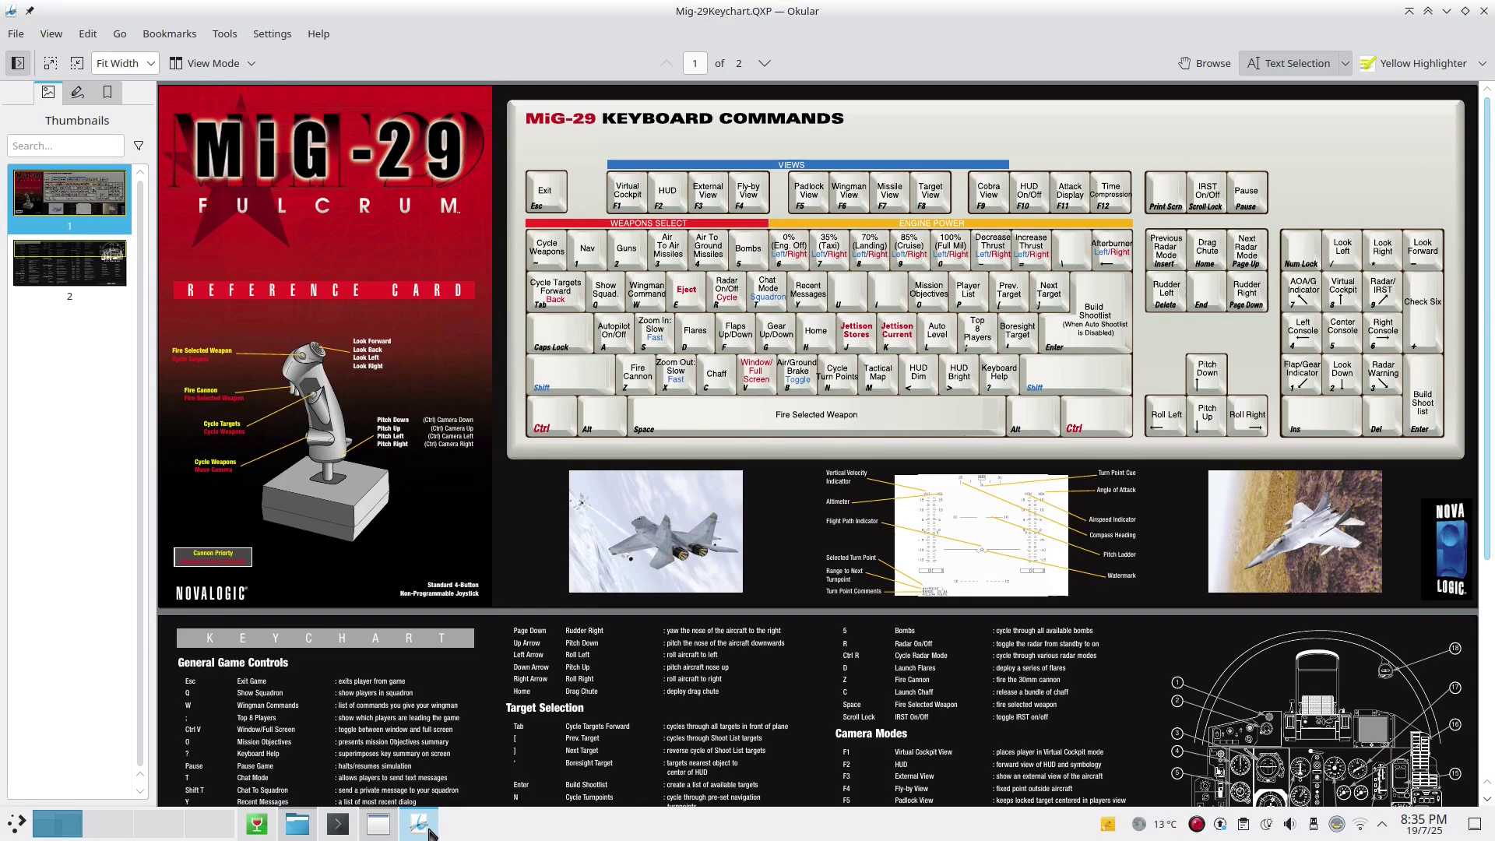
{"action": "left_click", "coordinate": [429, 832]}
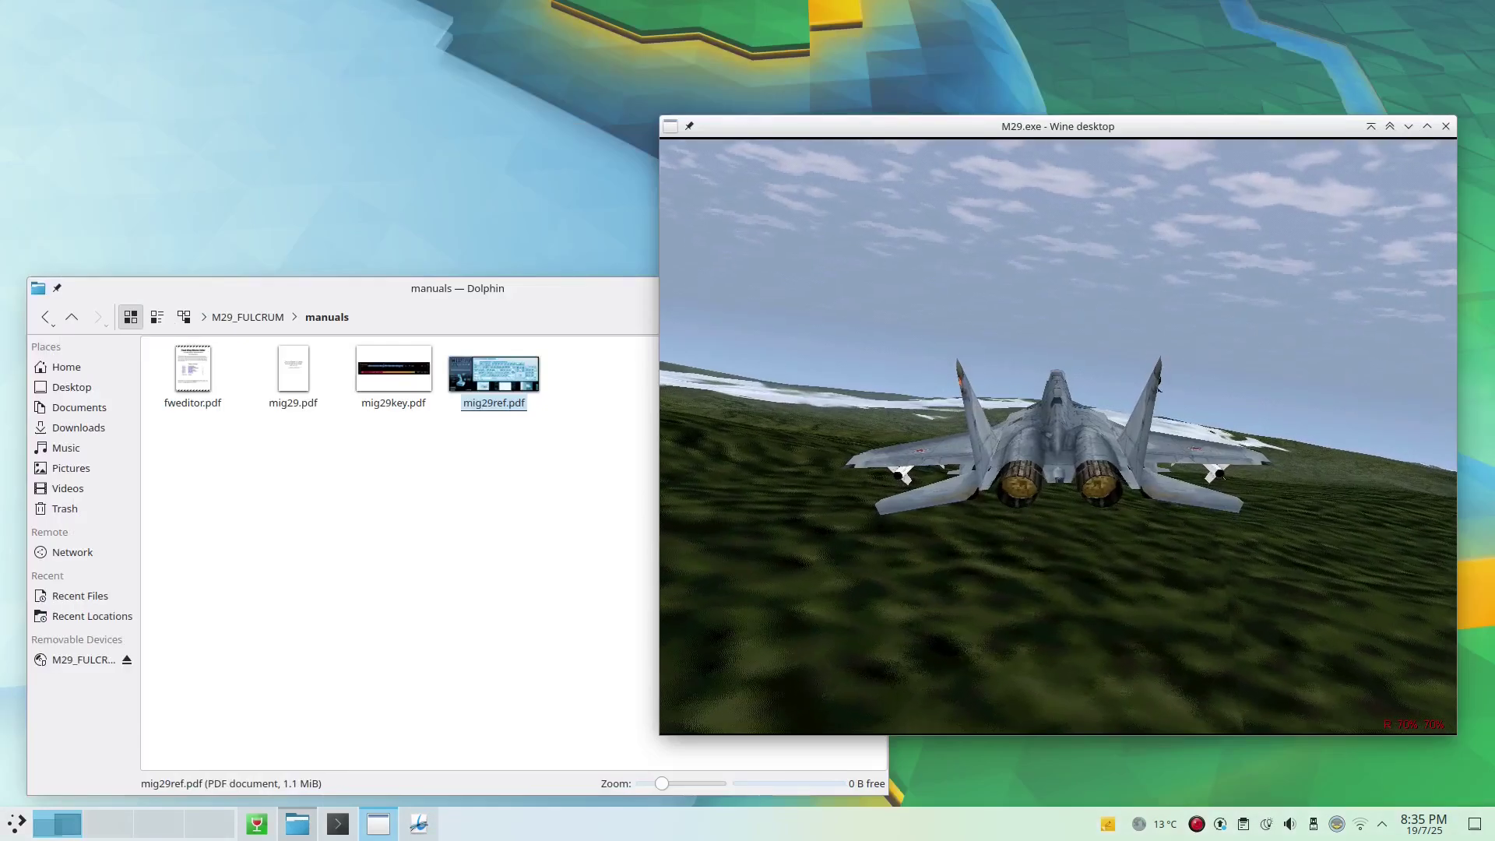
{"action": "key", "text": "a"}
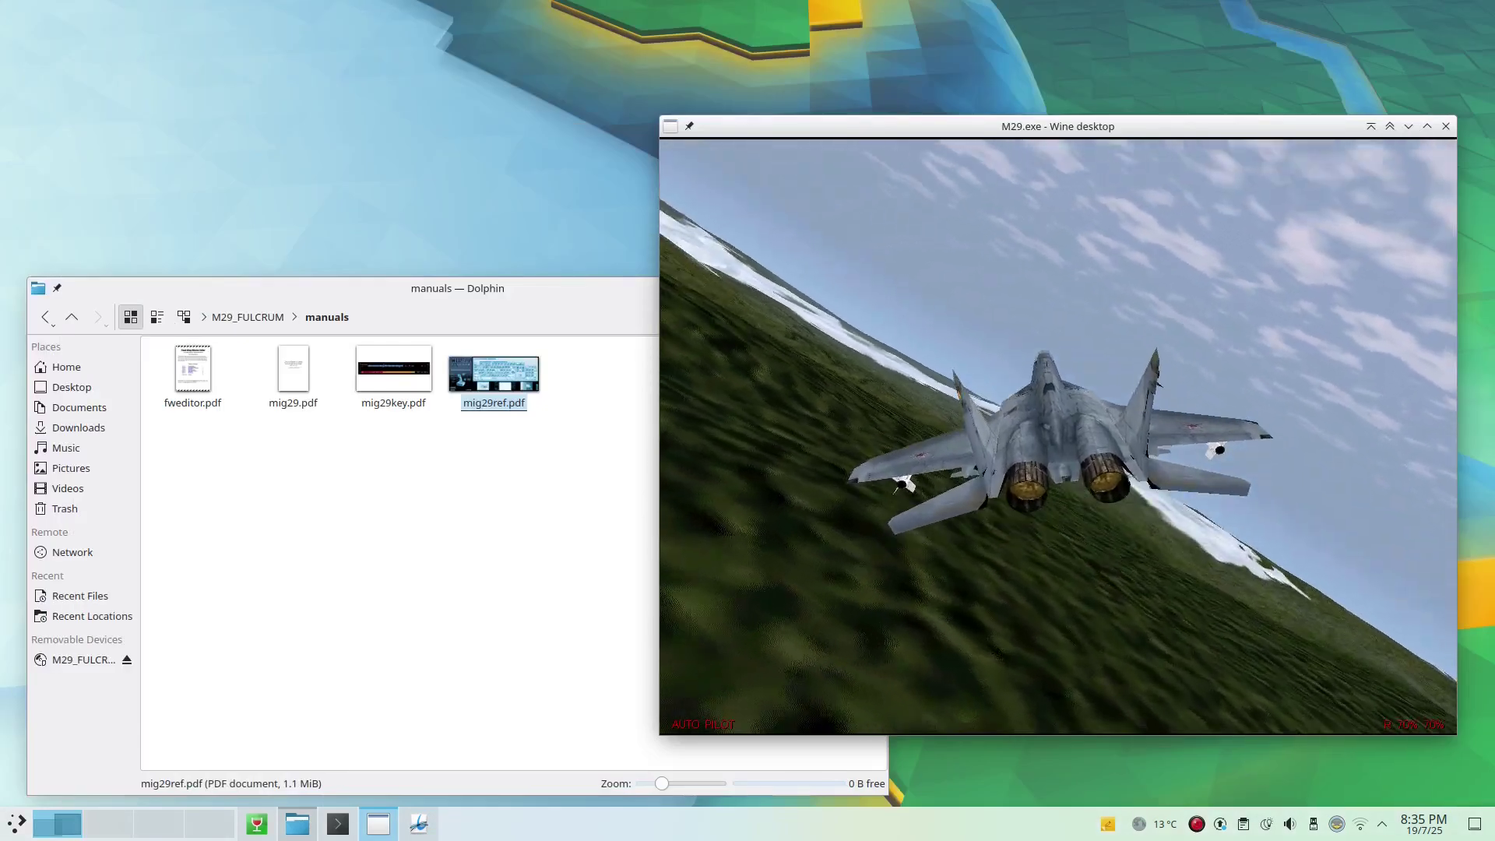